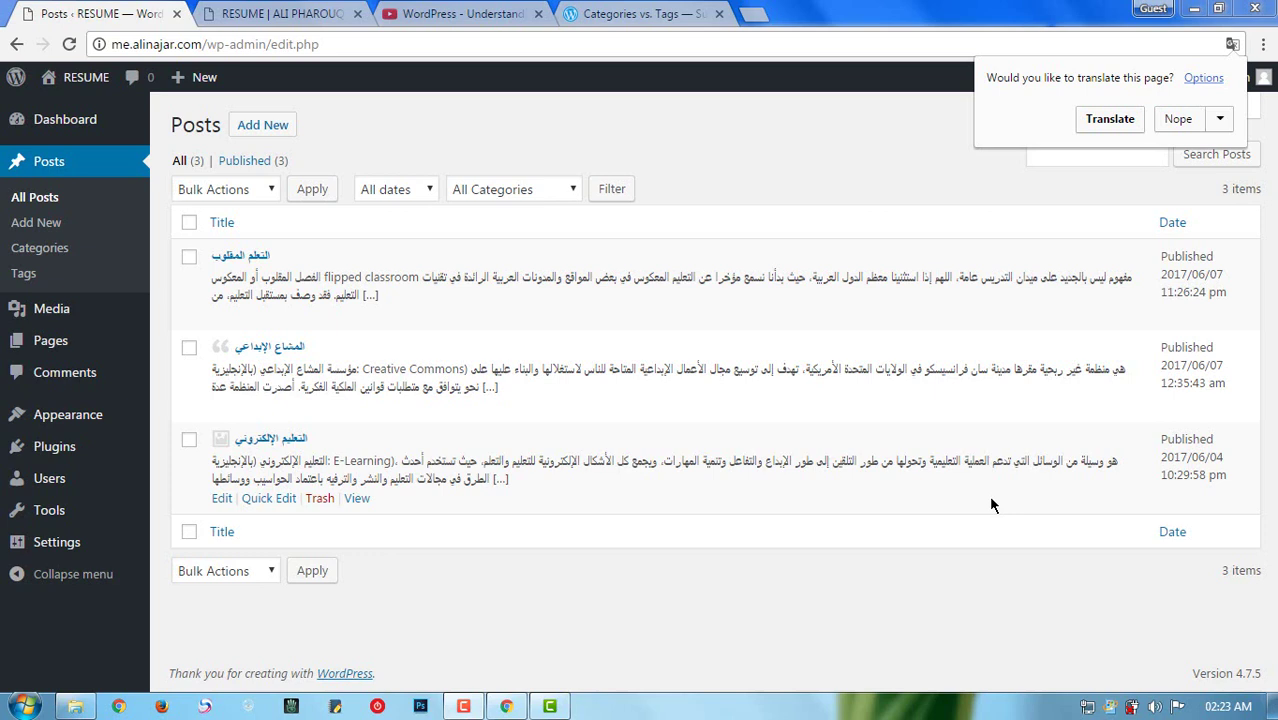
# Read through the Categories vs. Tags support article and return to the site's list of posts
pyautogui.click(638, 20)
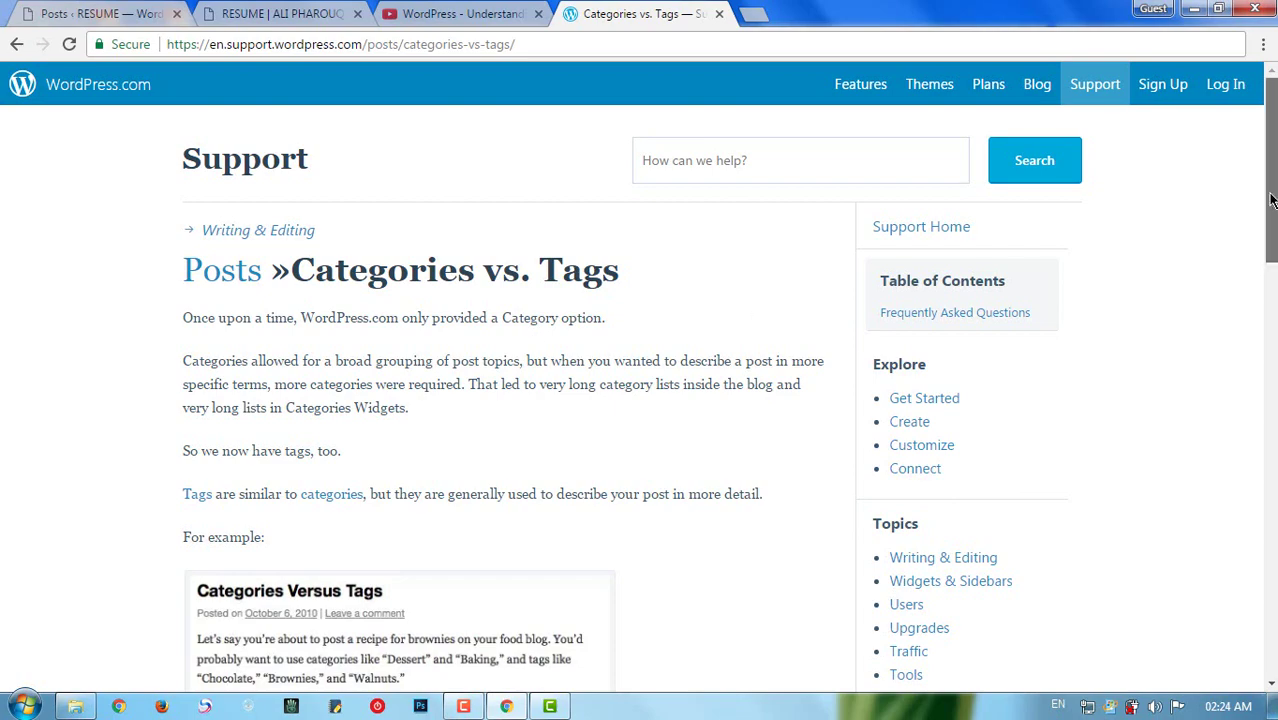
pyautogui.moveTo(1270, 199); pyautogui.dragTo(1270, 493)
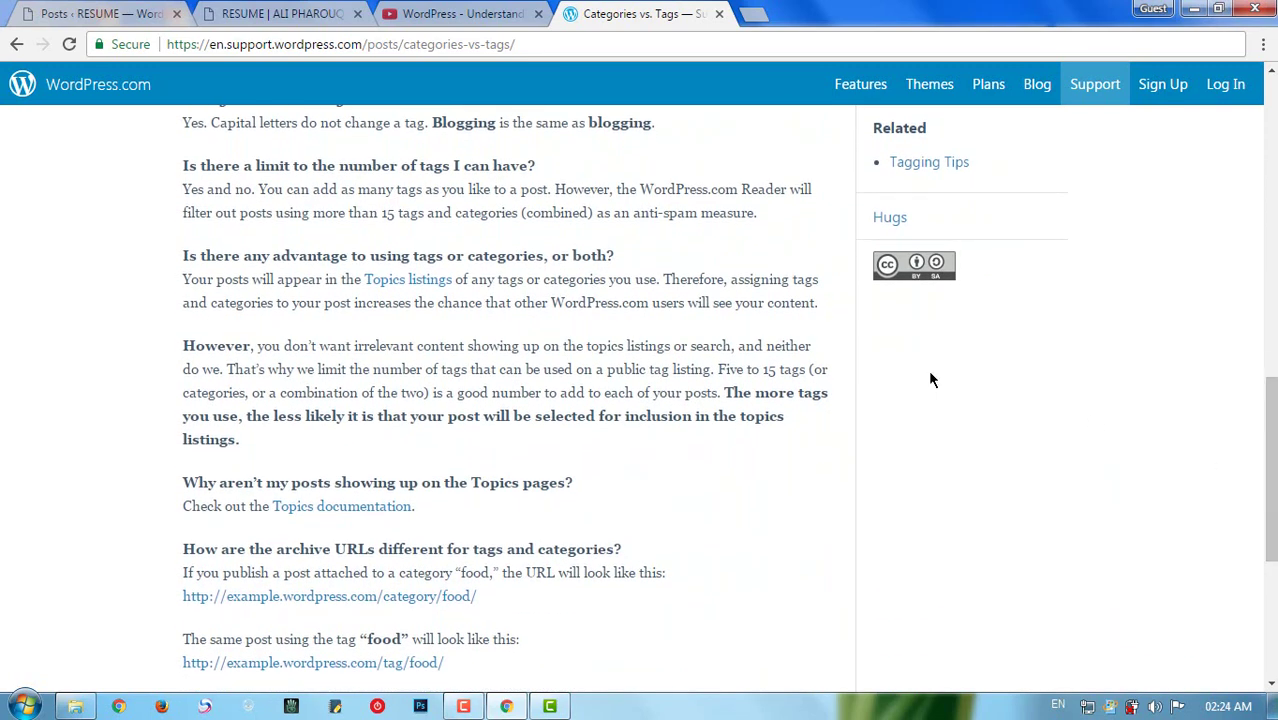
pyautogui.click(124, 16)
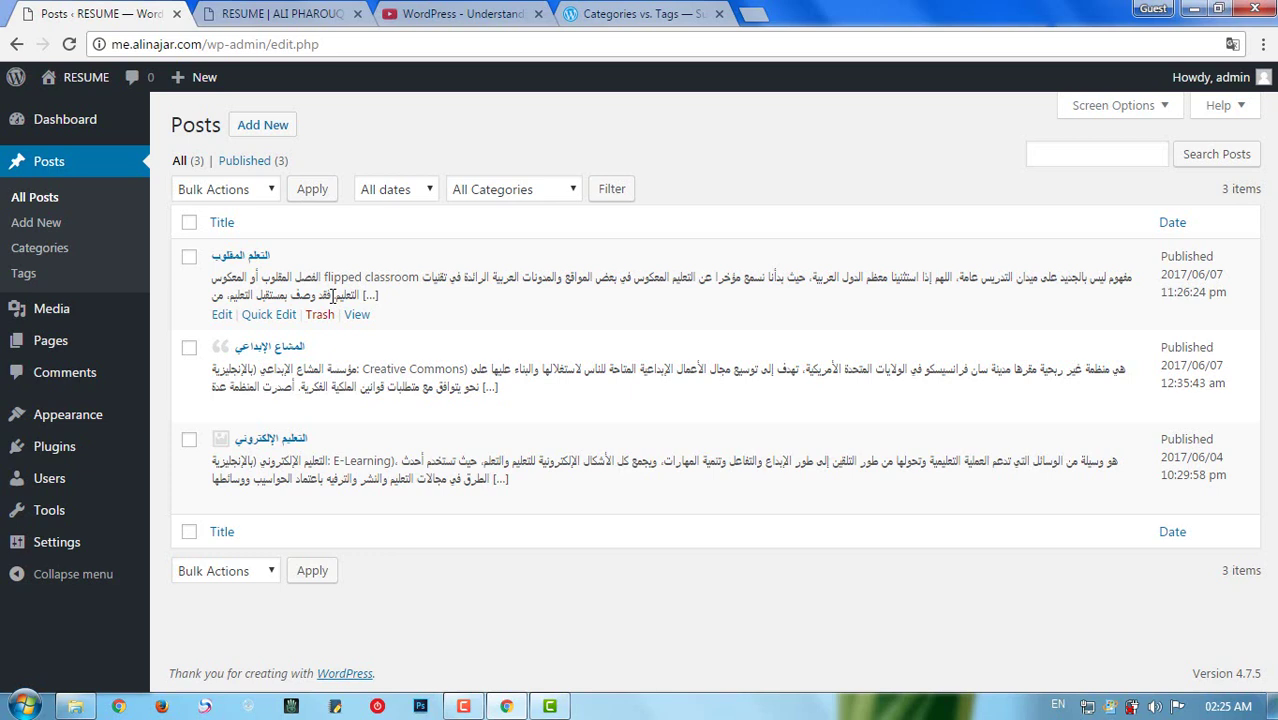
# Open the post categories page and examine the existing categories and their hierarchy
pyautogui.click(53, 252)
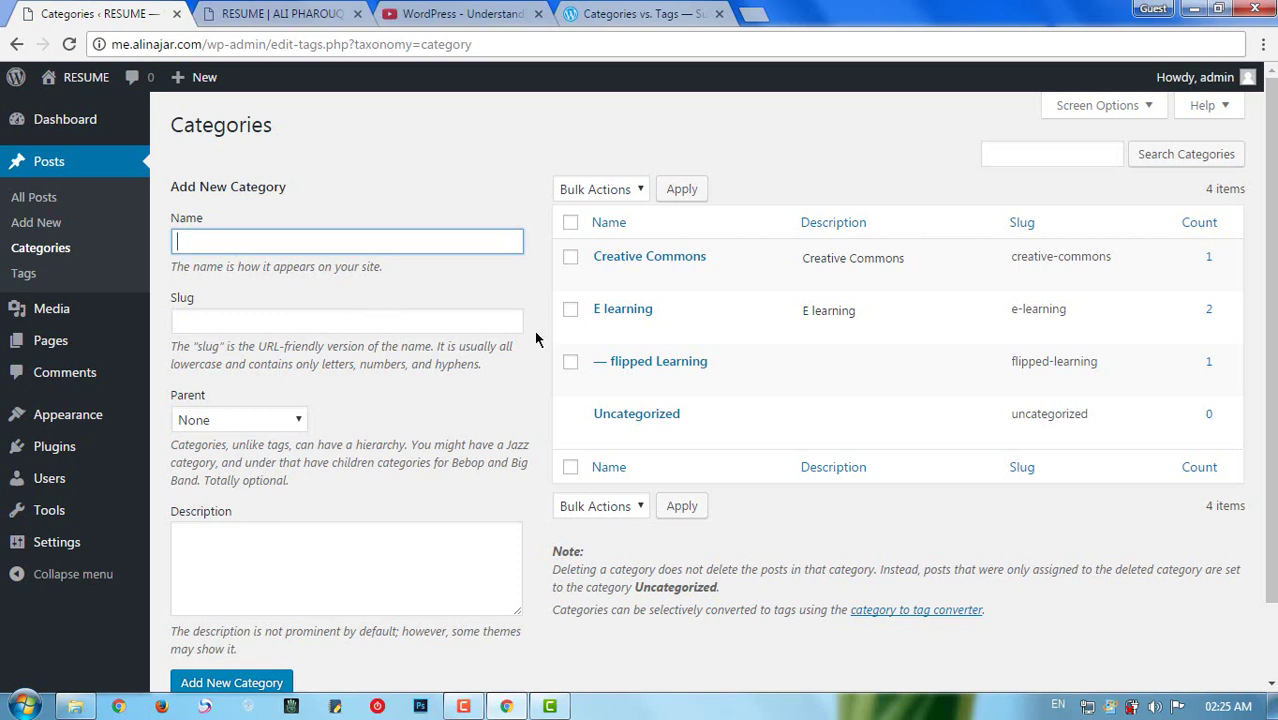
pyautogui.moveTo(558, 363)
pyautogui.moveTo(595, 418)
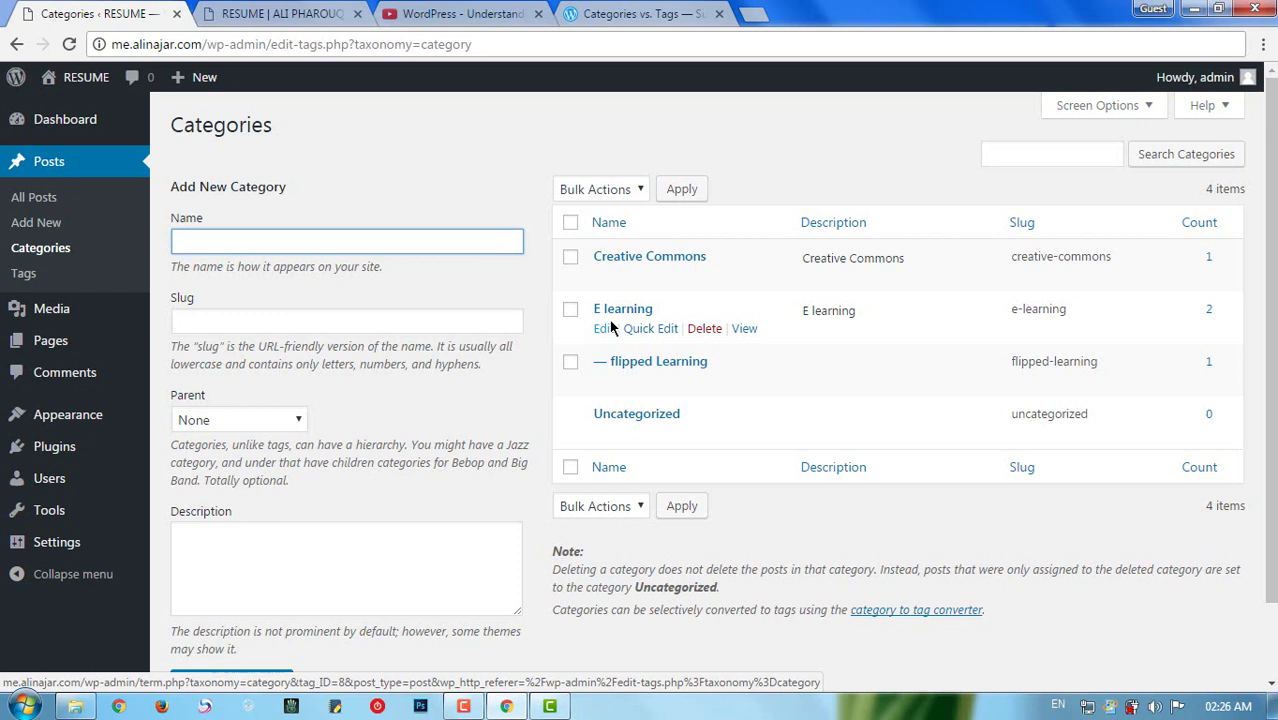
# Search Google for "مجونة مبدع" in a new browser tab
pyautogui.click(754, 18)
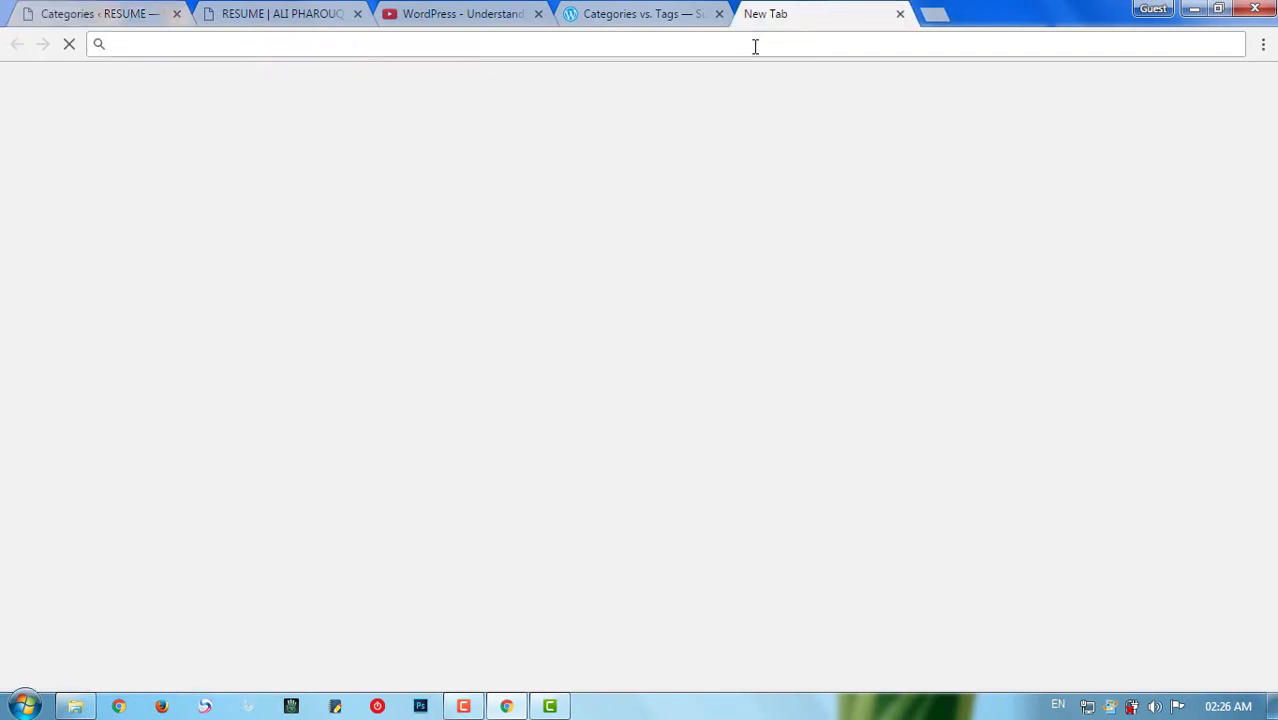
pyautogui.write('g')
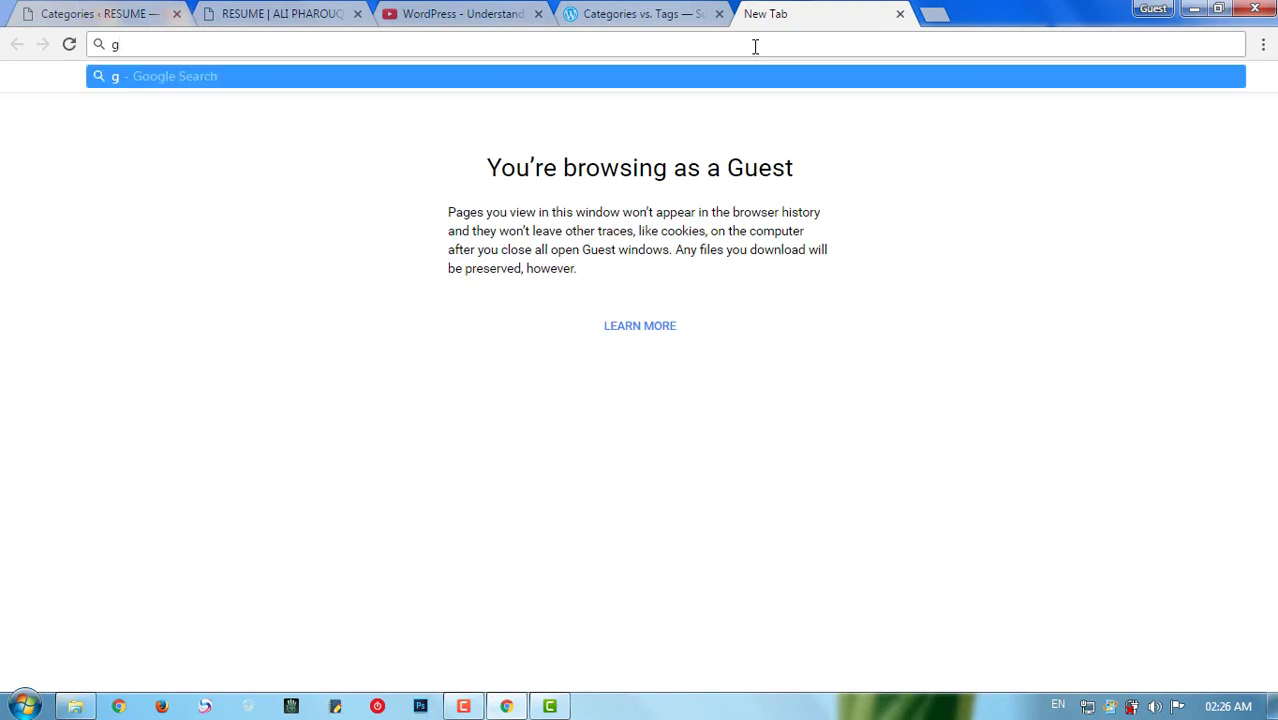
pyautogui.press('BackSpace')
pyautogui.write('g')
pyautogui.press('BackSpace')
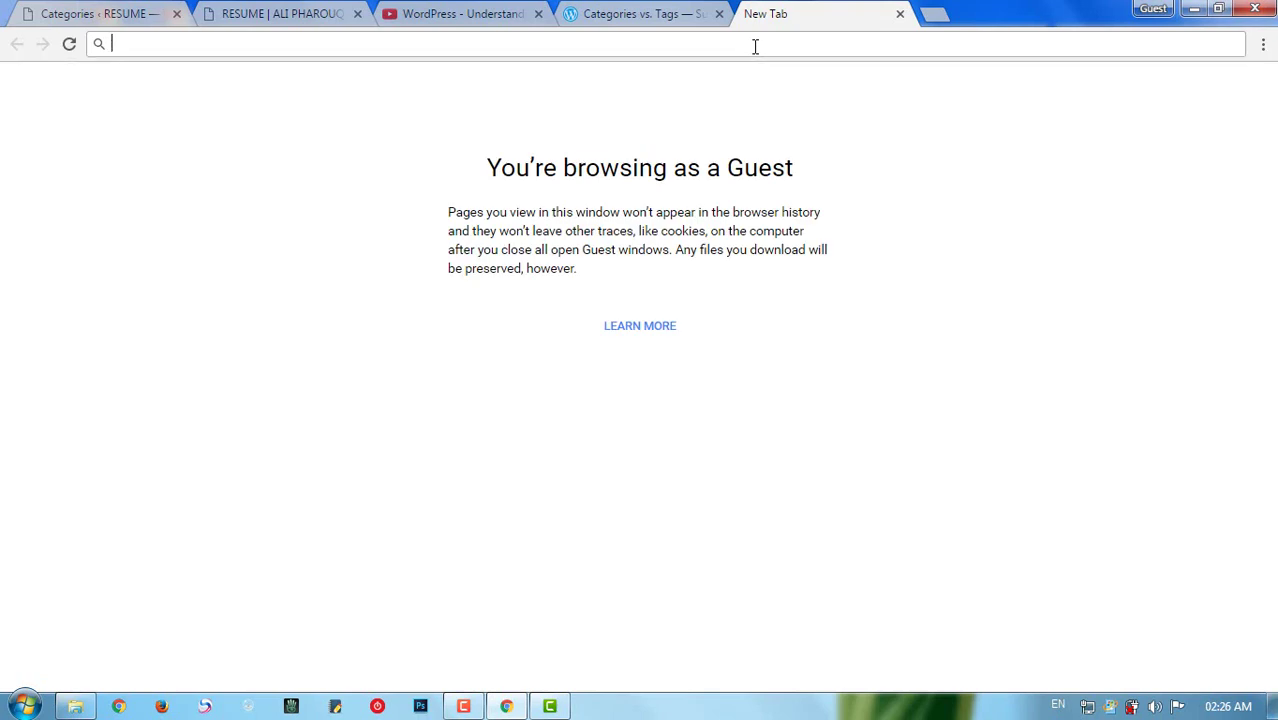
pyautogui.hotkey('alt', 'shift')
pyautogui.write('مجوزة مب')
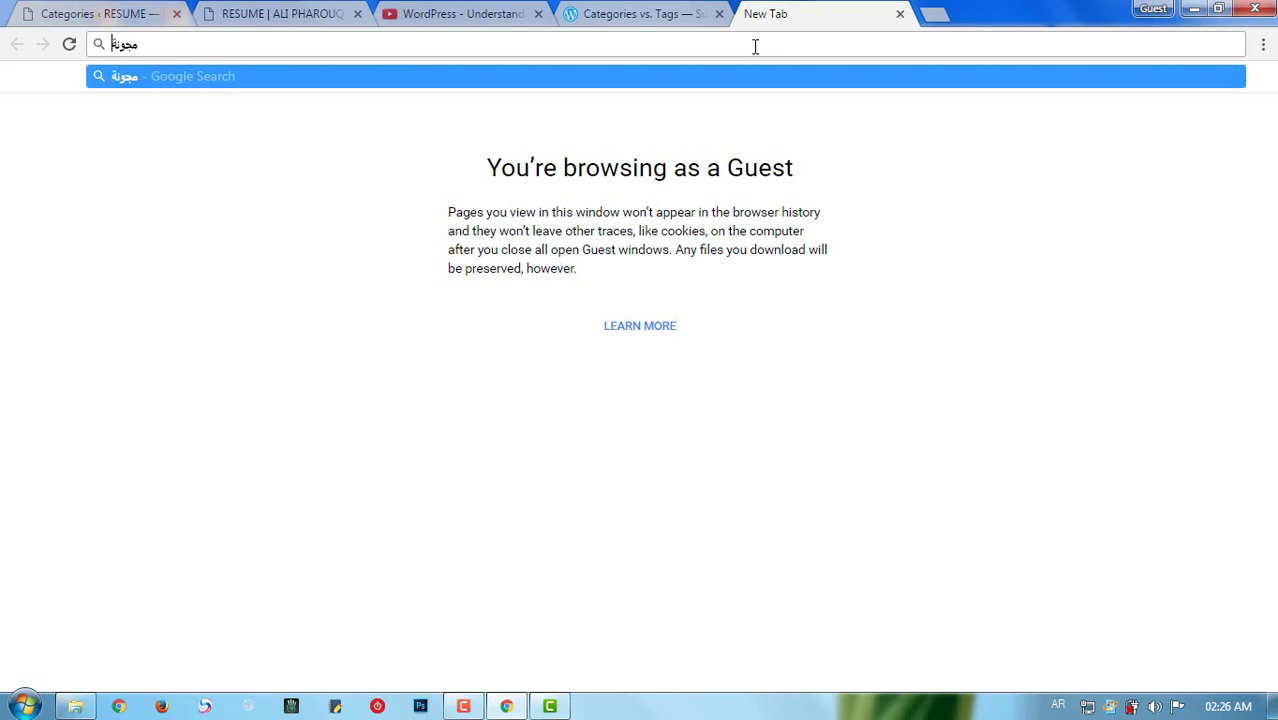
pyautogui.write('دع')
pyautogui.press('Return')
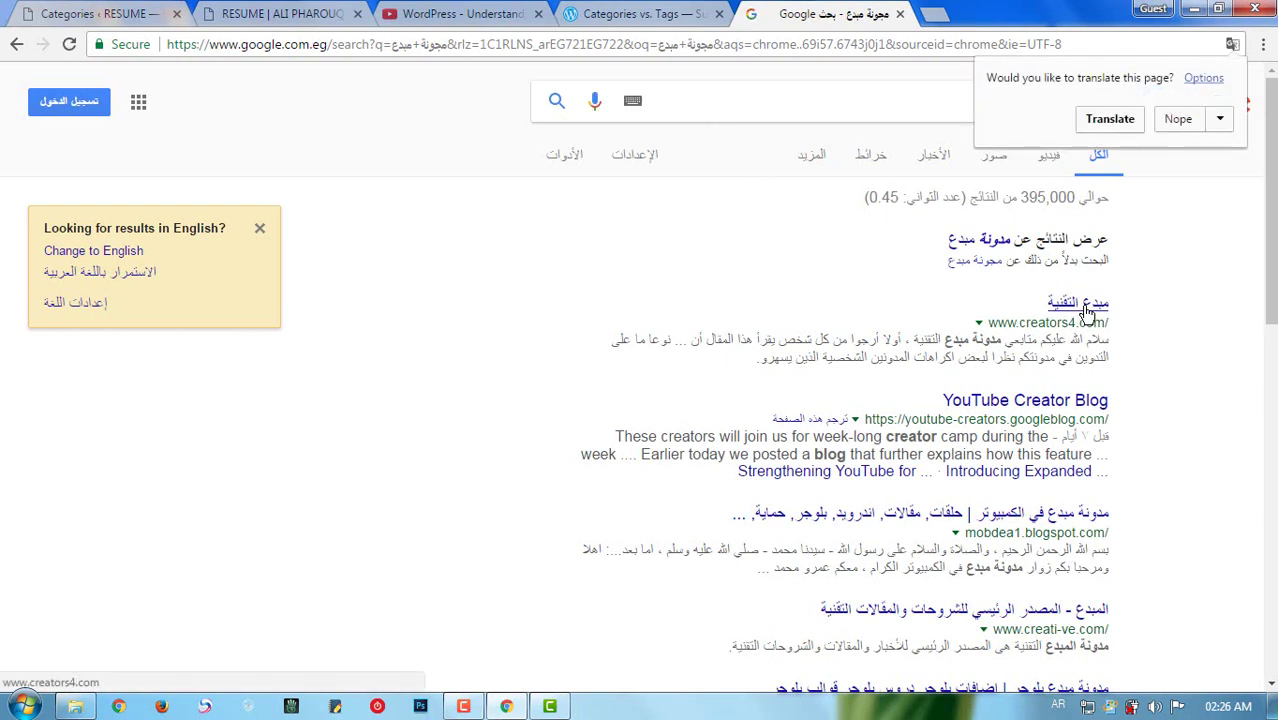
# Open the blog مدونة مبدع في الكمبيوتر at mobdea1.blogspot.com from the search results
pyautogui.click(1087, 312)
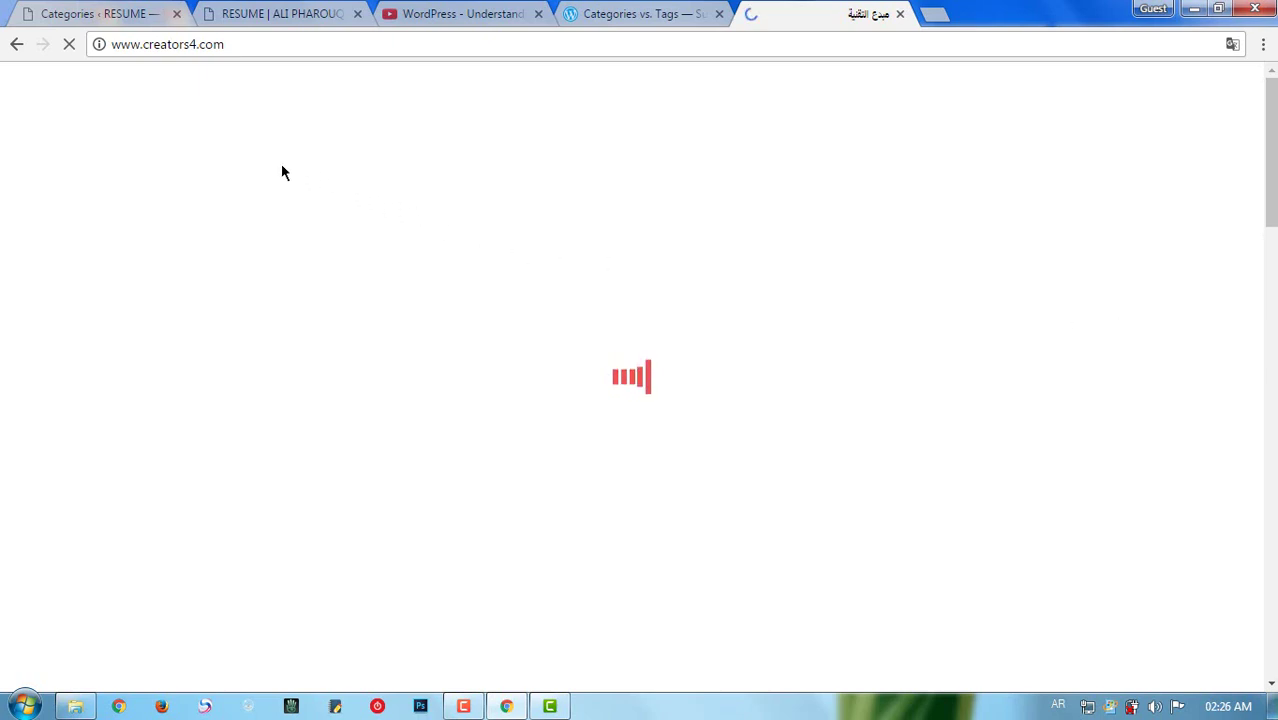
pyautogui.click(19, 47)
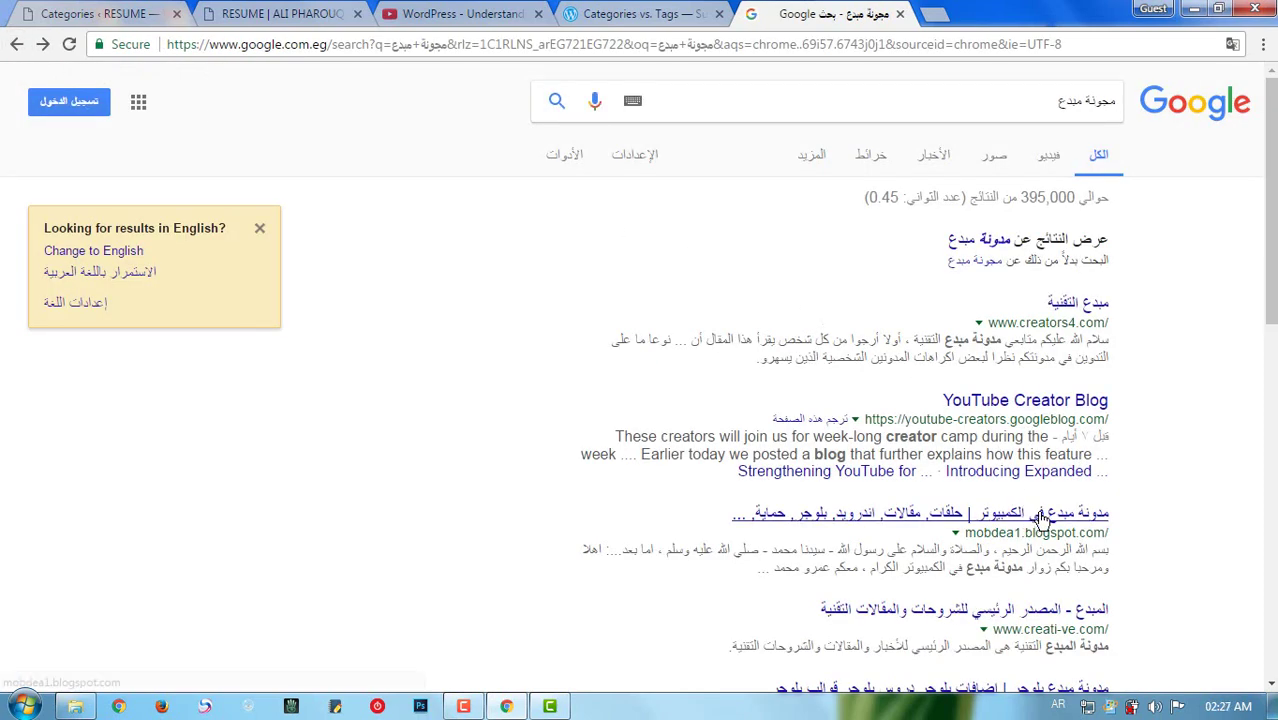
pyautogui.click(1052, 520)
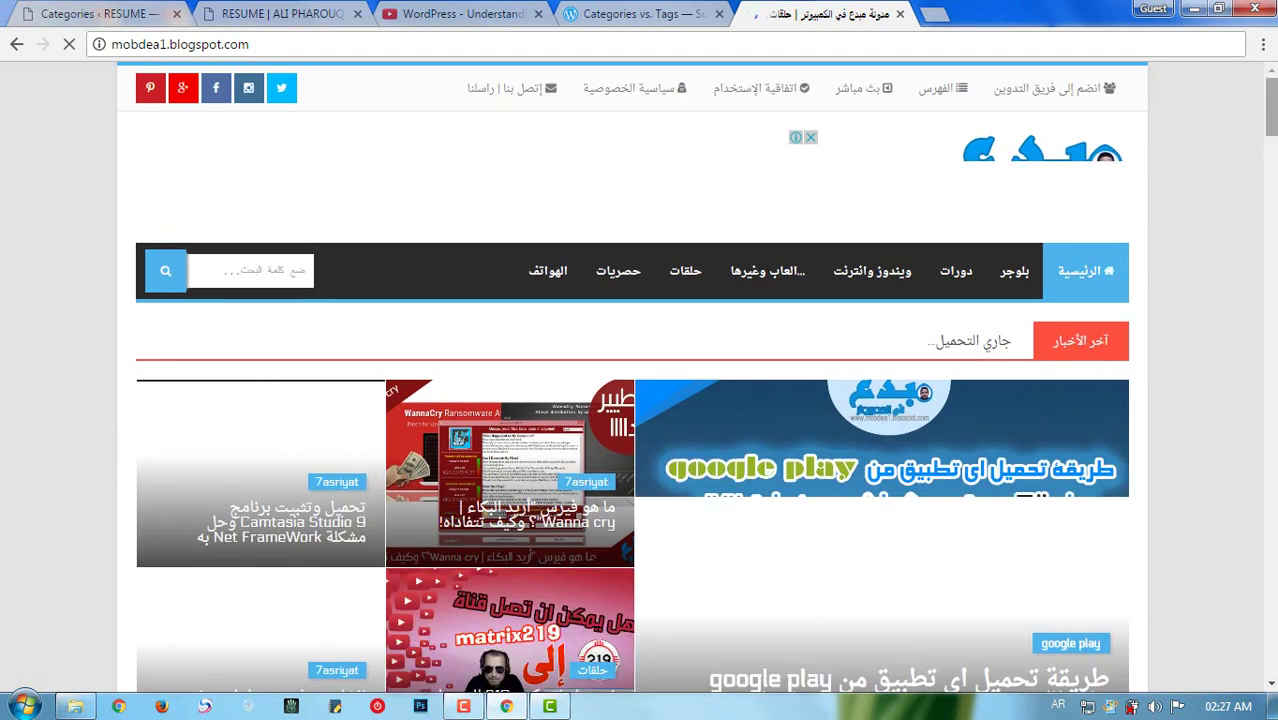
# Examine the blog's home page sections and the subcategories under بلوجر, دورات, ويندوز وانترنت and العاب وغيرها in its navigation
pyautogui.scroll(-5, 640, 380)
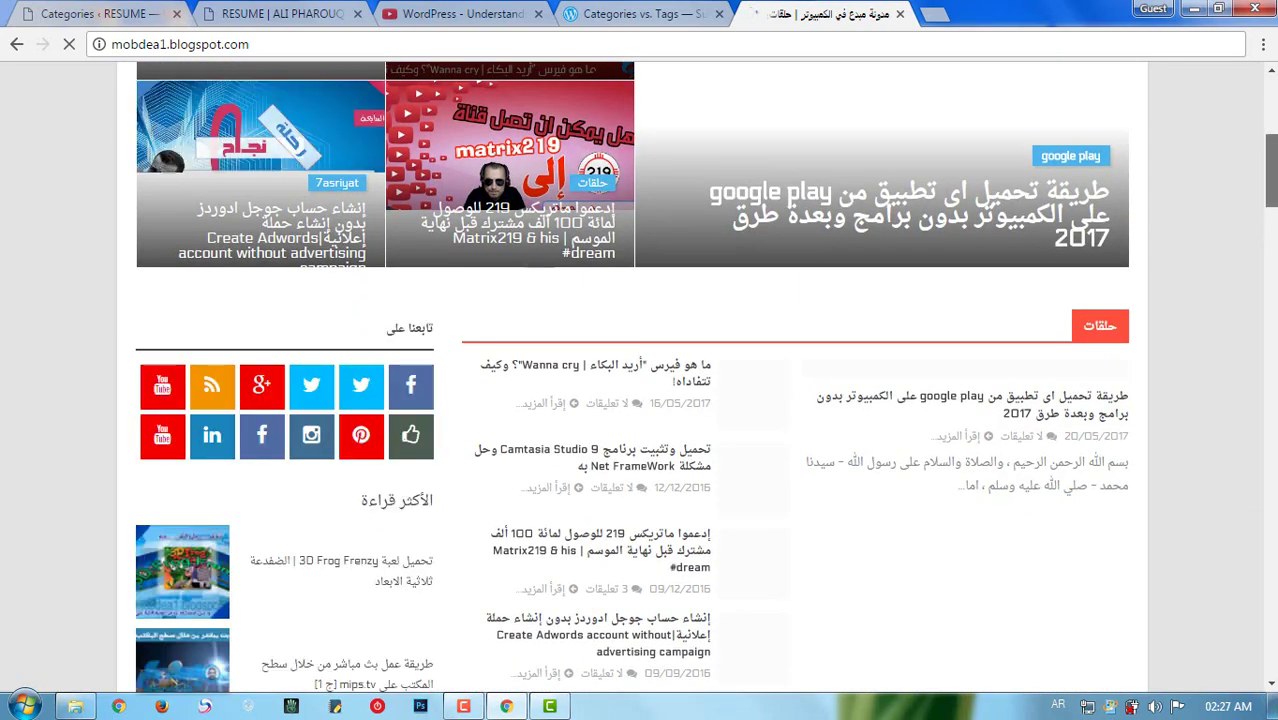
pyautogui.scroll(-2, 640, 380)
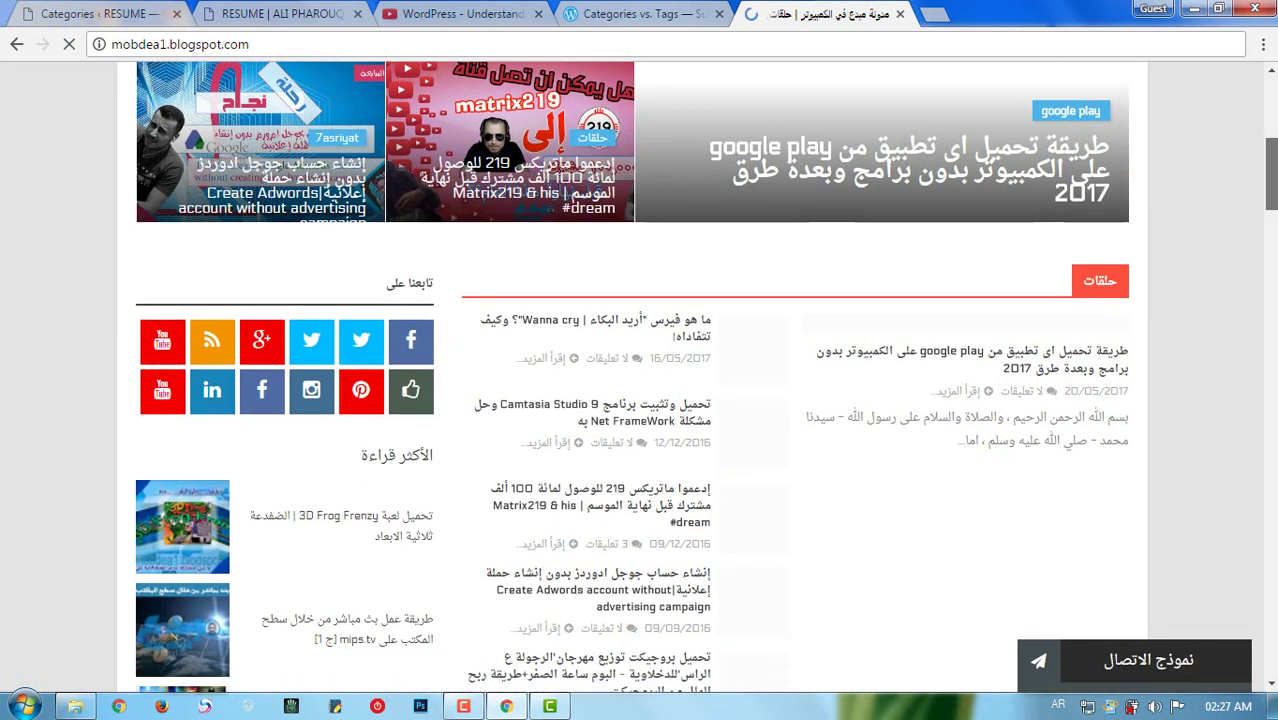
pyautogui.scroll(-3, 640, 380)
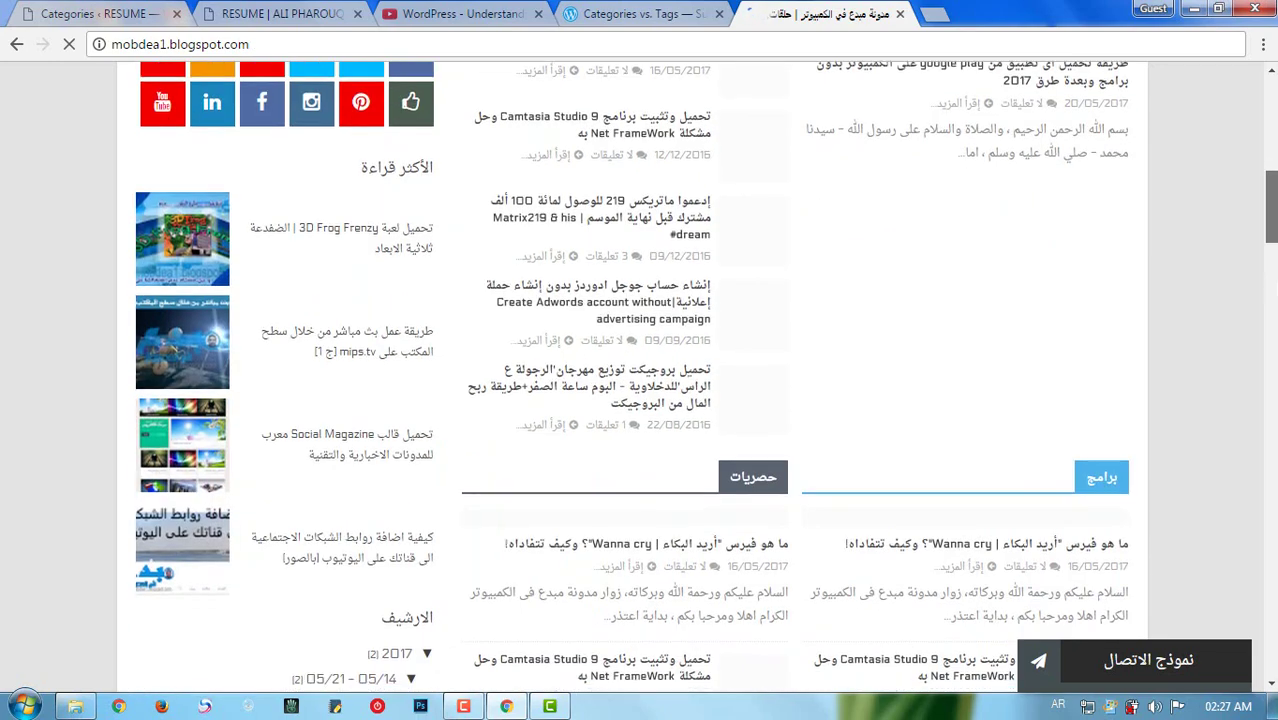
pyautogui.scroll(5, 1063, 213)
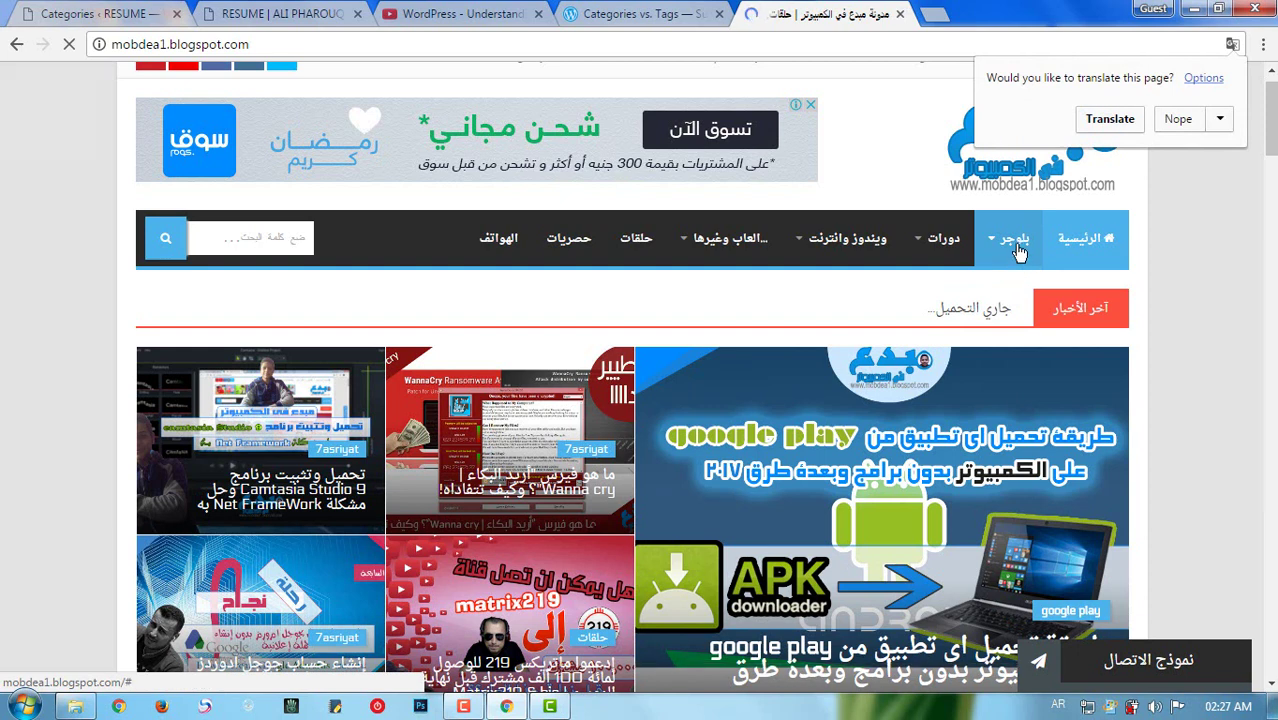
pyautogui.moveTo(1015, 250)
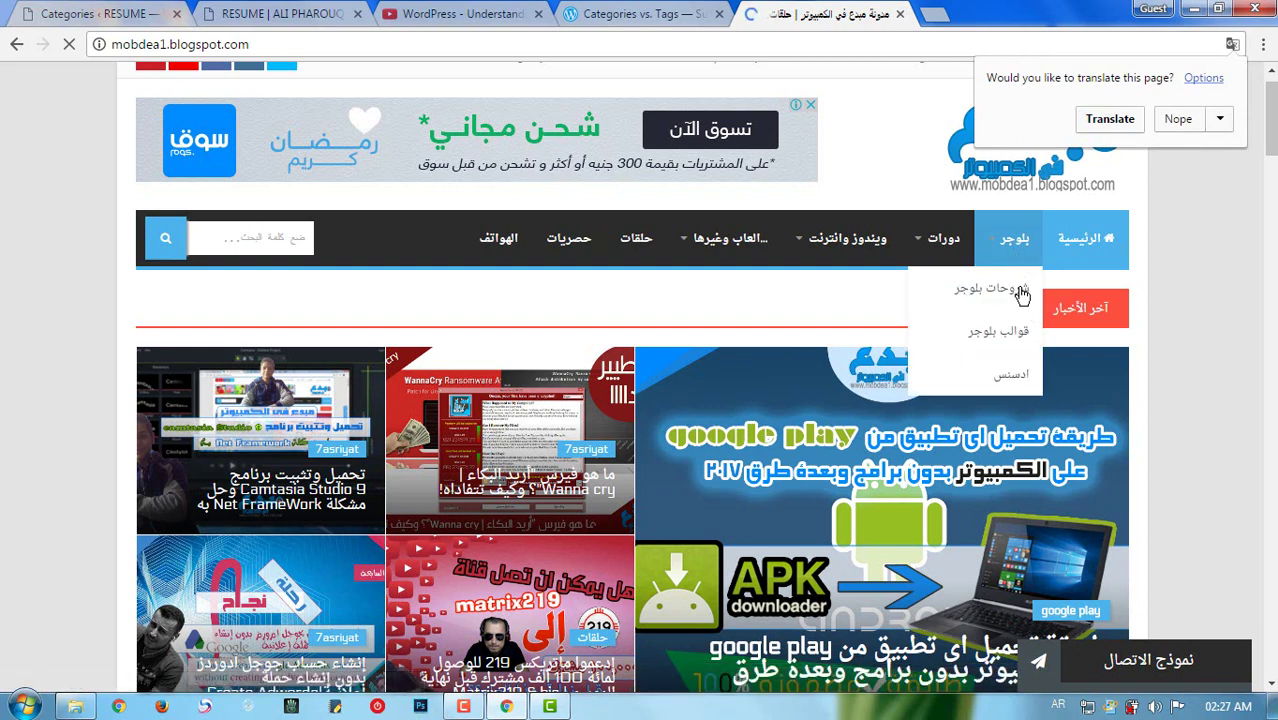
pyautogui.moveTo(942, 252)
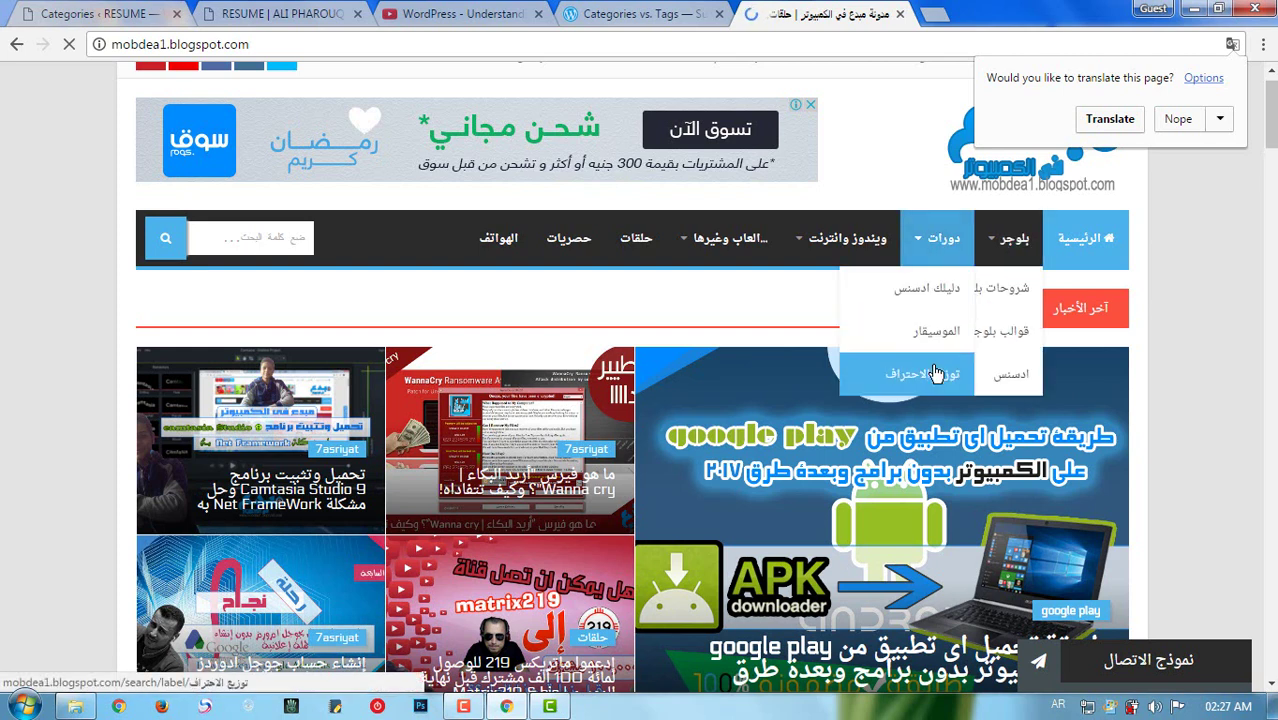
pyautogui.moveTo(858, 255)
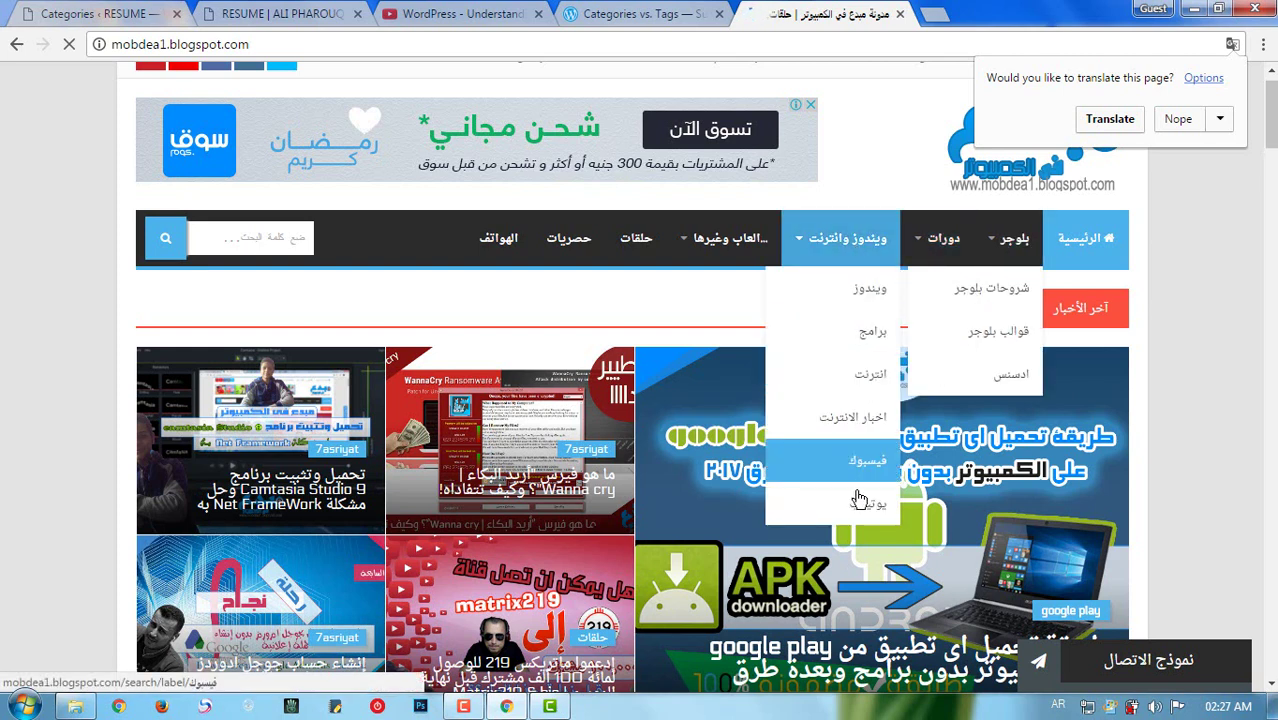
pyautogui.moveTo(724, 245)
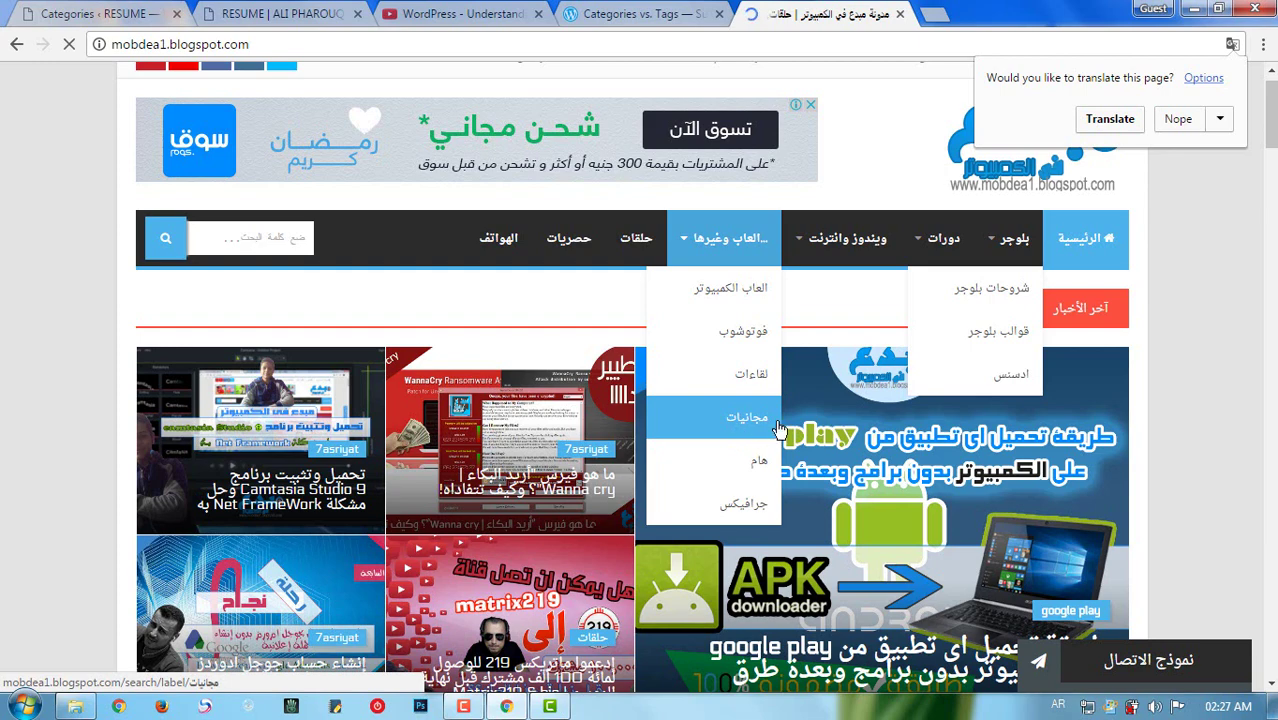
# Close the blog and review the Name, Slug and Description fields for adding a category, checking the live site's address
pyautogui.click(899, 14)
pyautogui.click(138, 14)
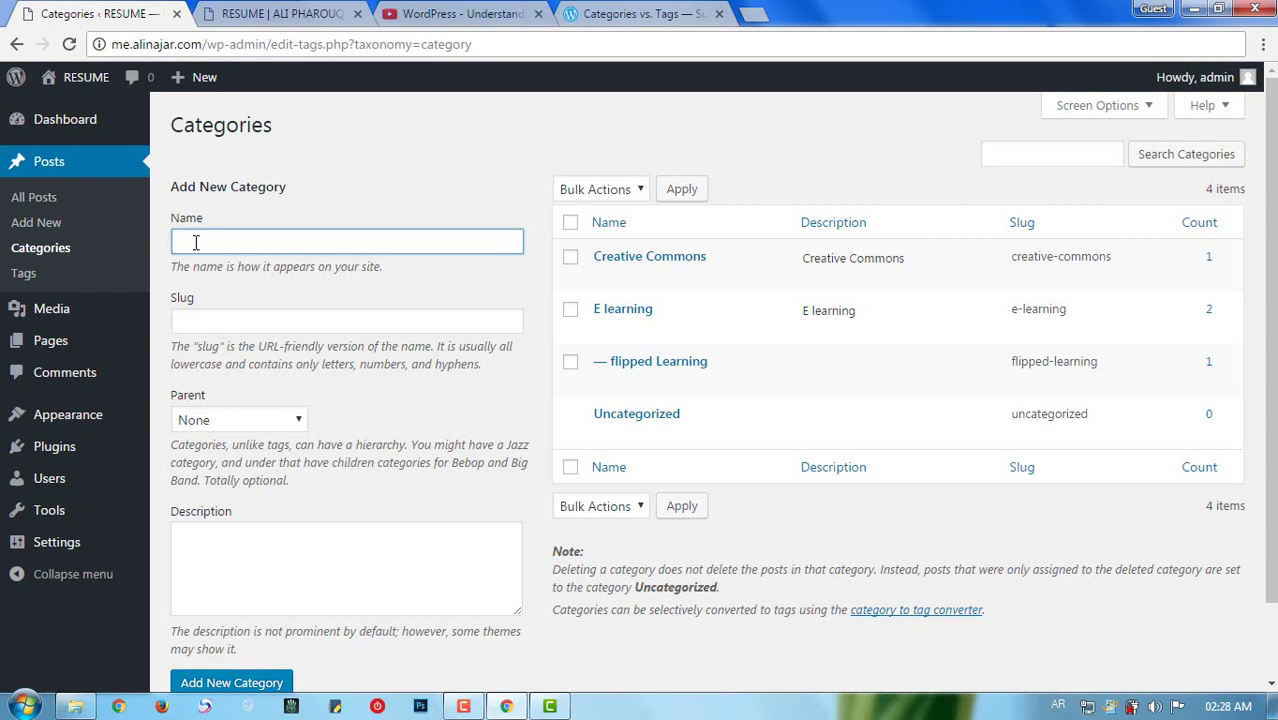
pyautogui.click(193, 322)
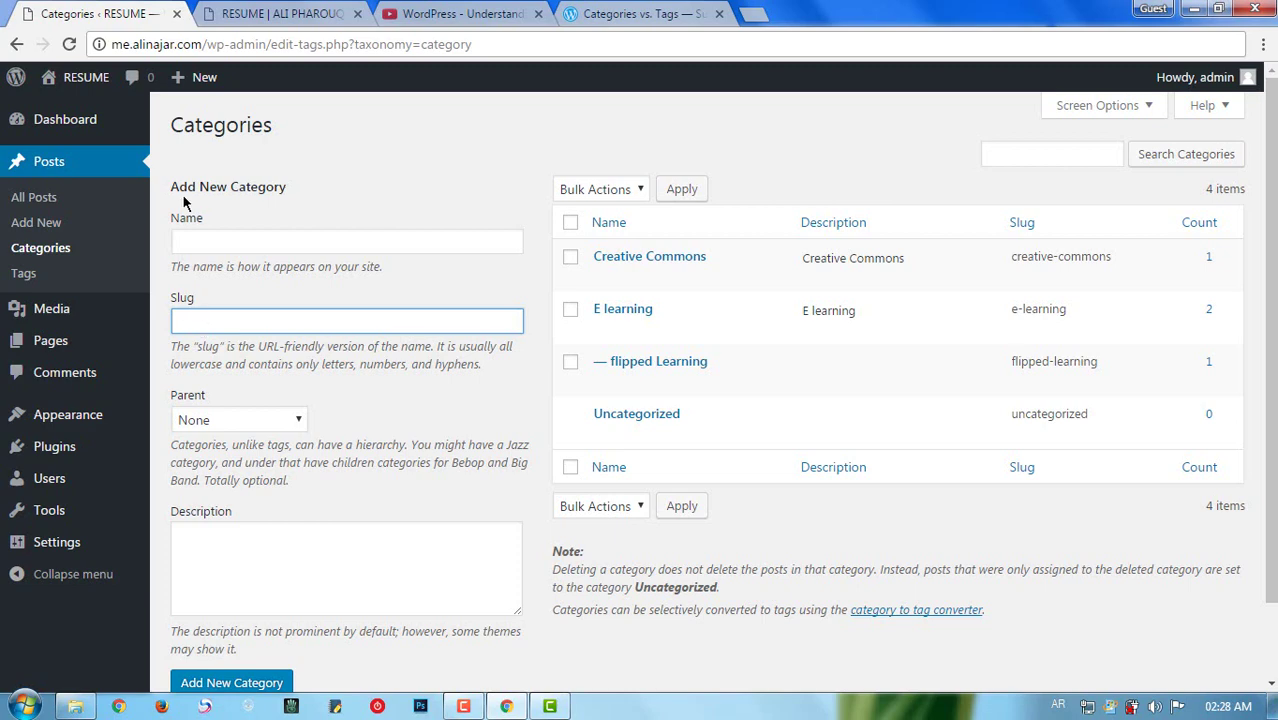
pyautogui.click(252, 14)
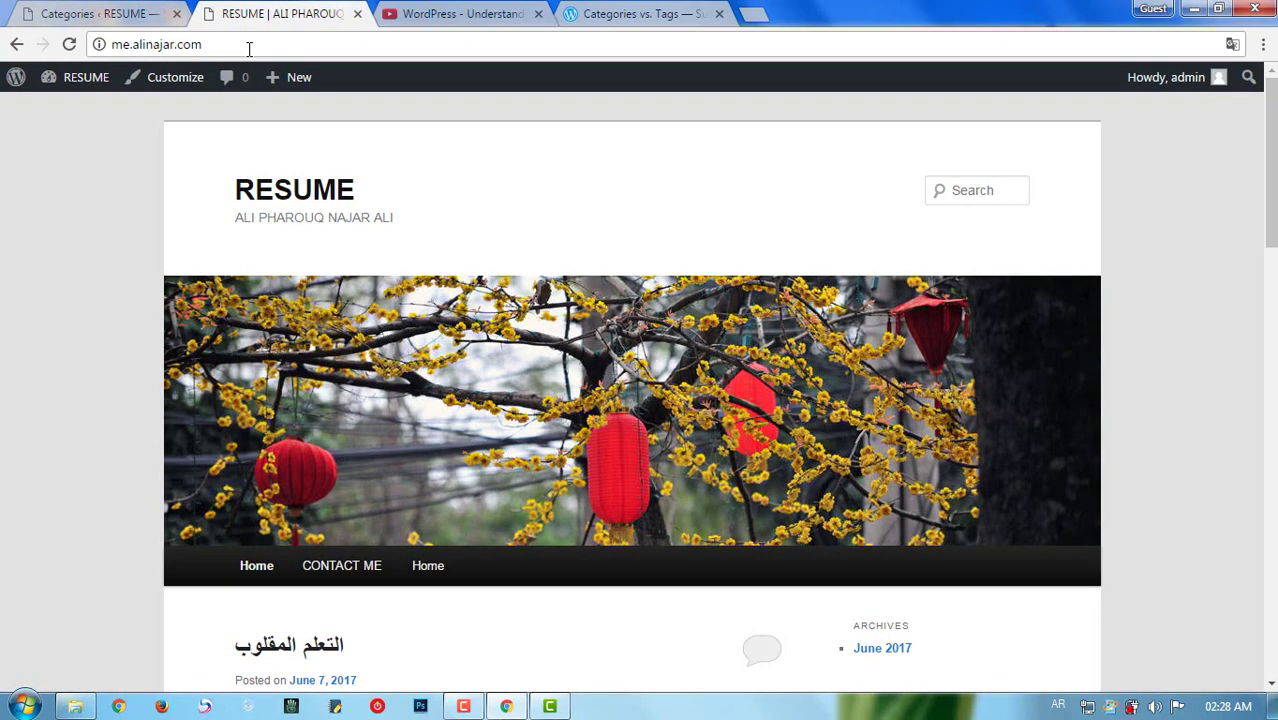
pyautogui.click(100, 14)
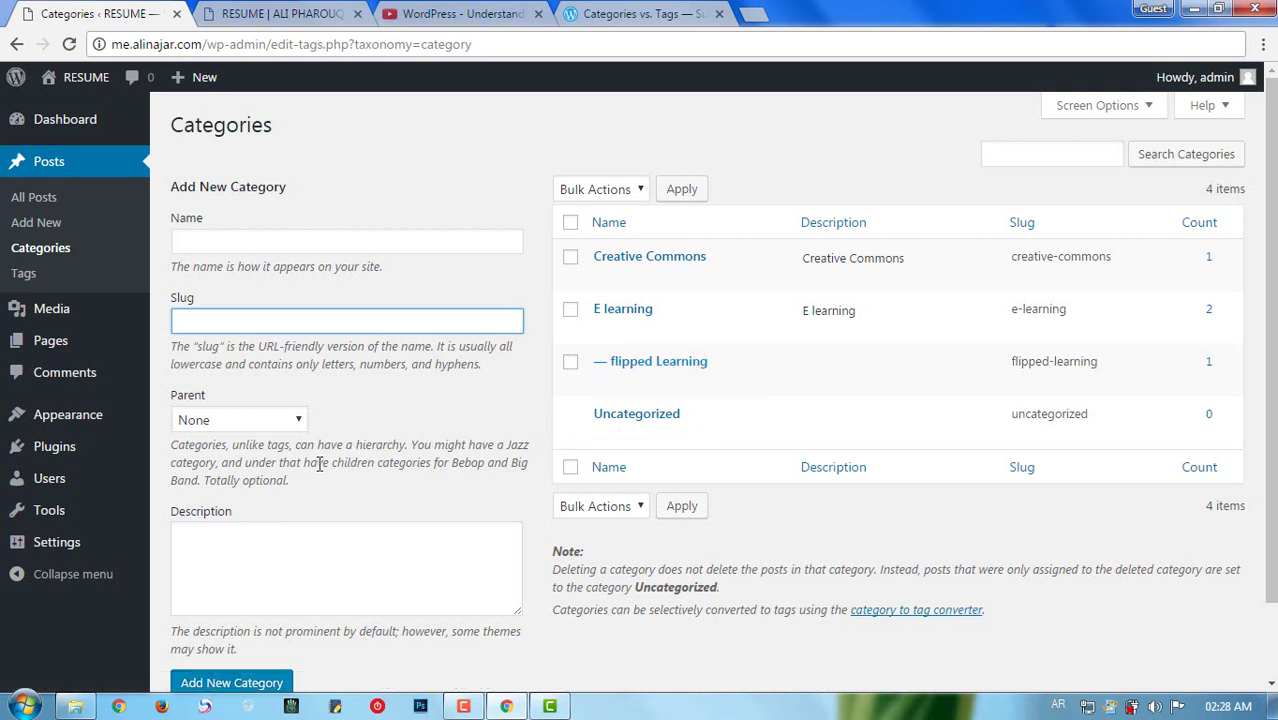
pyautogui.click(232, 548)
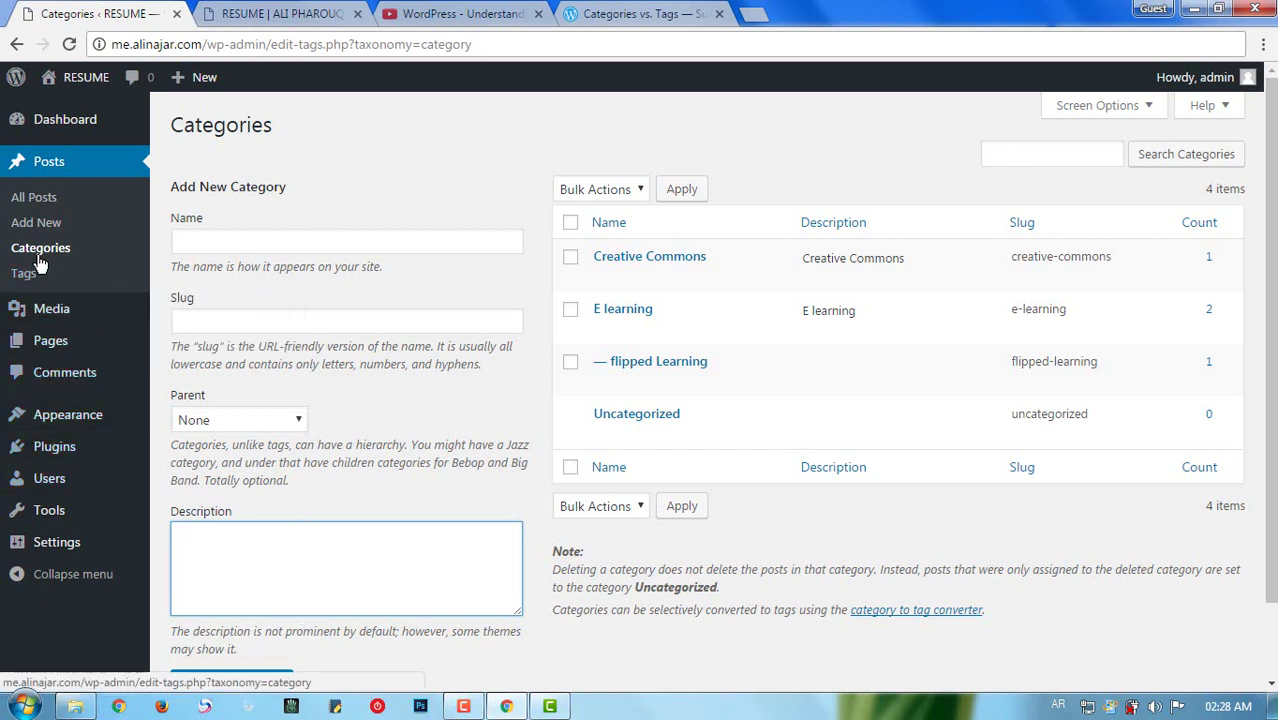
# Open the post التعلم المقلوب for editing, collapse its Tags box and examine the assigned categories
pyautogui.click(45, 205)
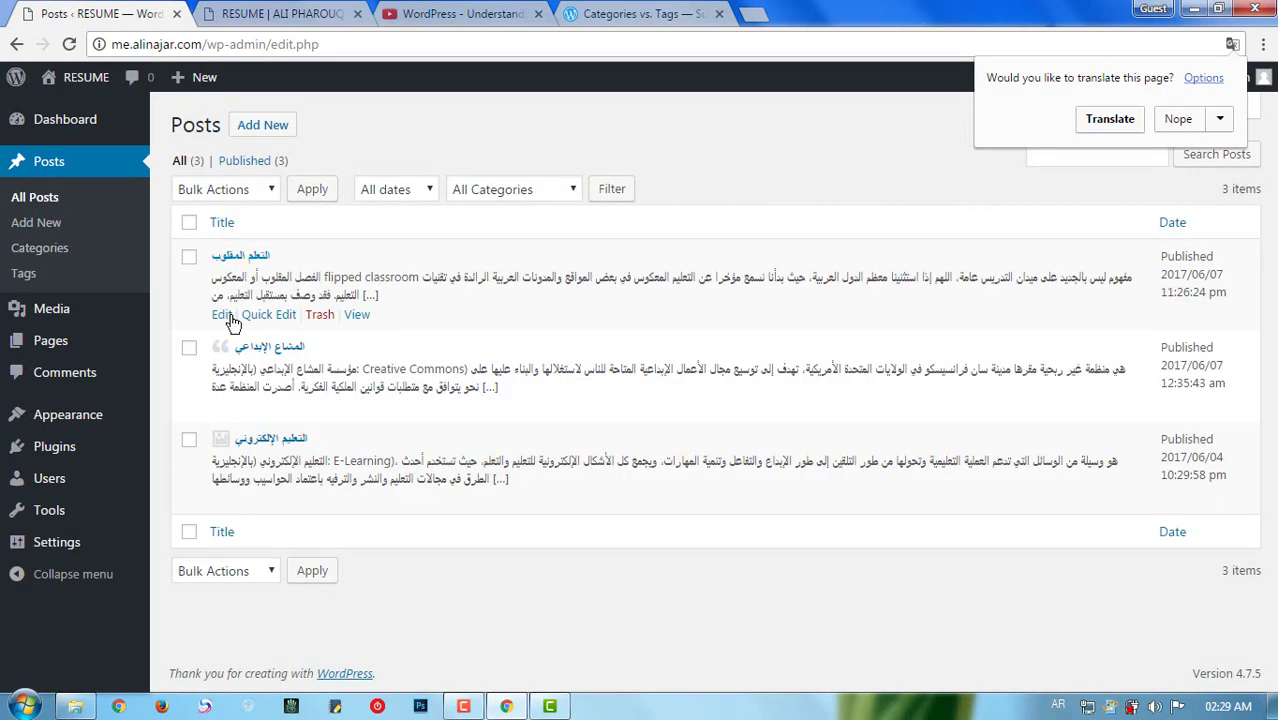
pyautogui.click(222, 316)
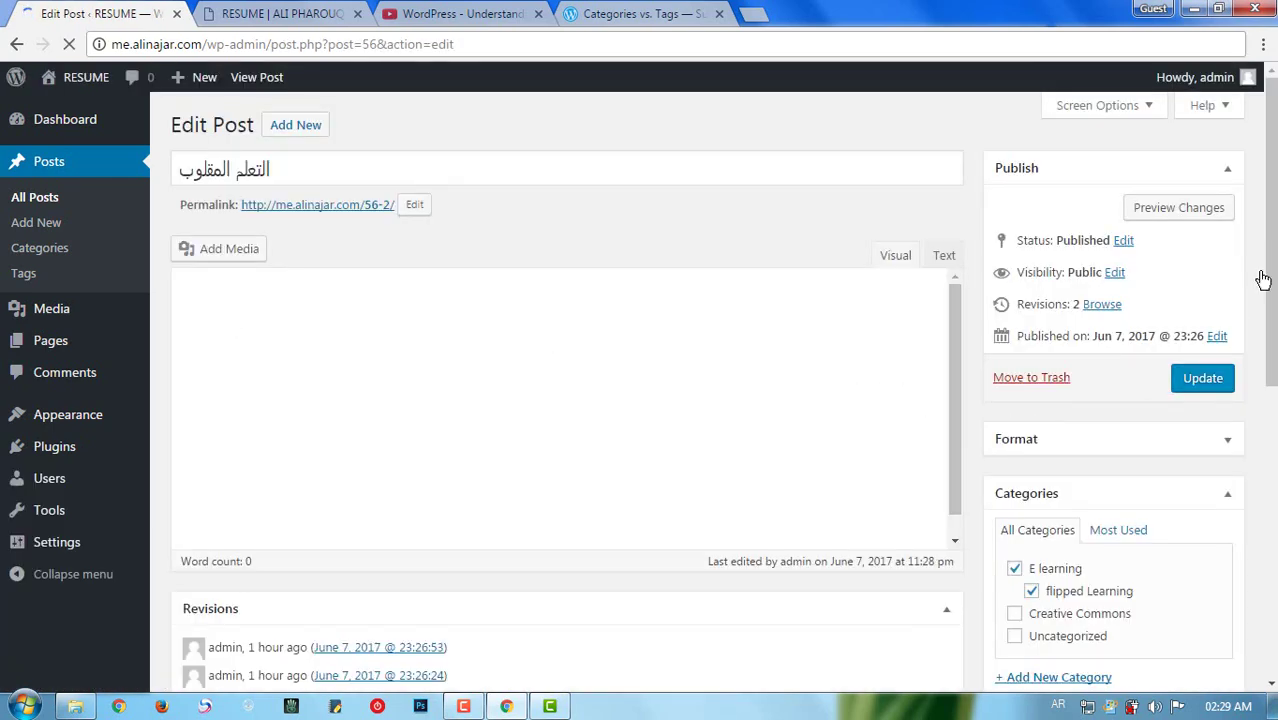
pyautogui.scroll(-2, 1273, 277)
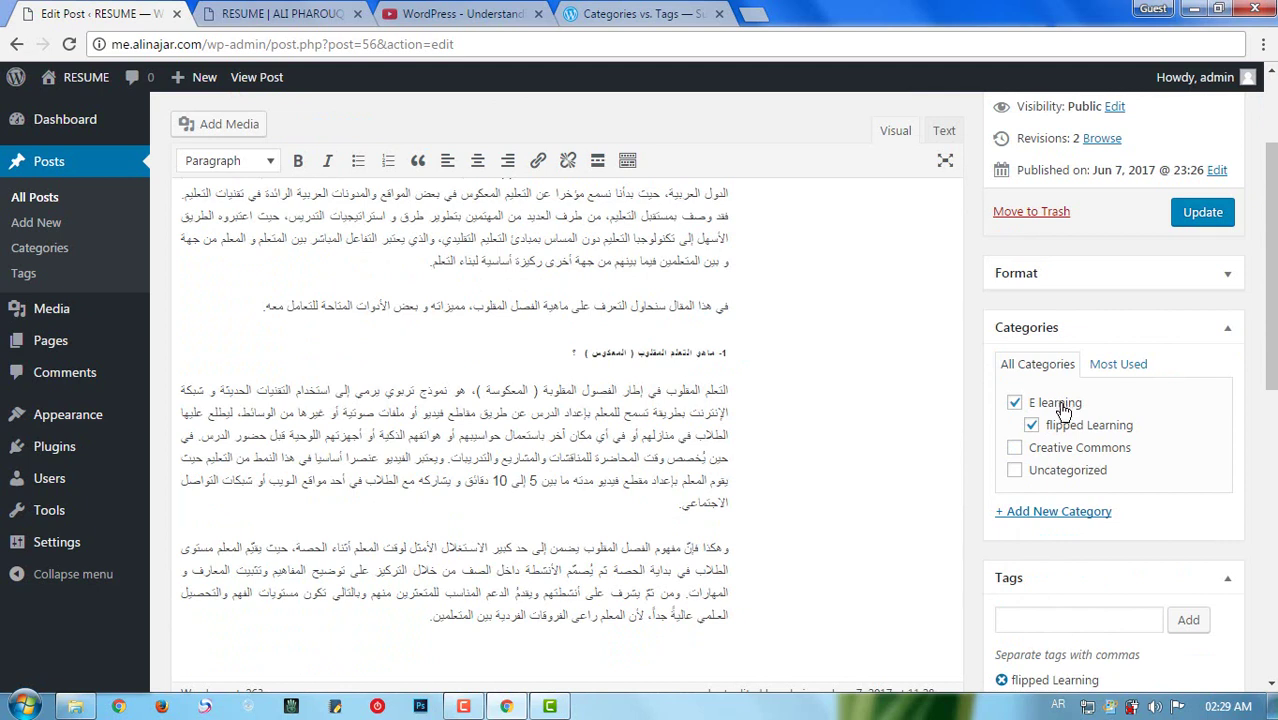
pyautogui.click(1226, 328)
pyautogui.click(1227, 382)
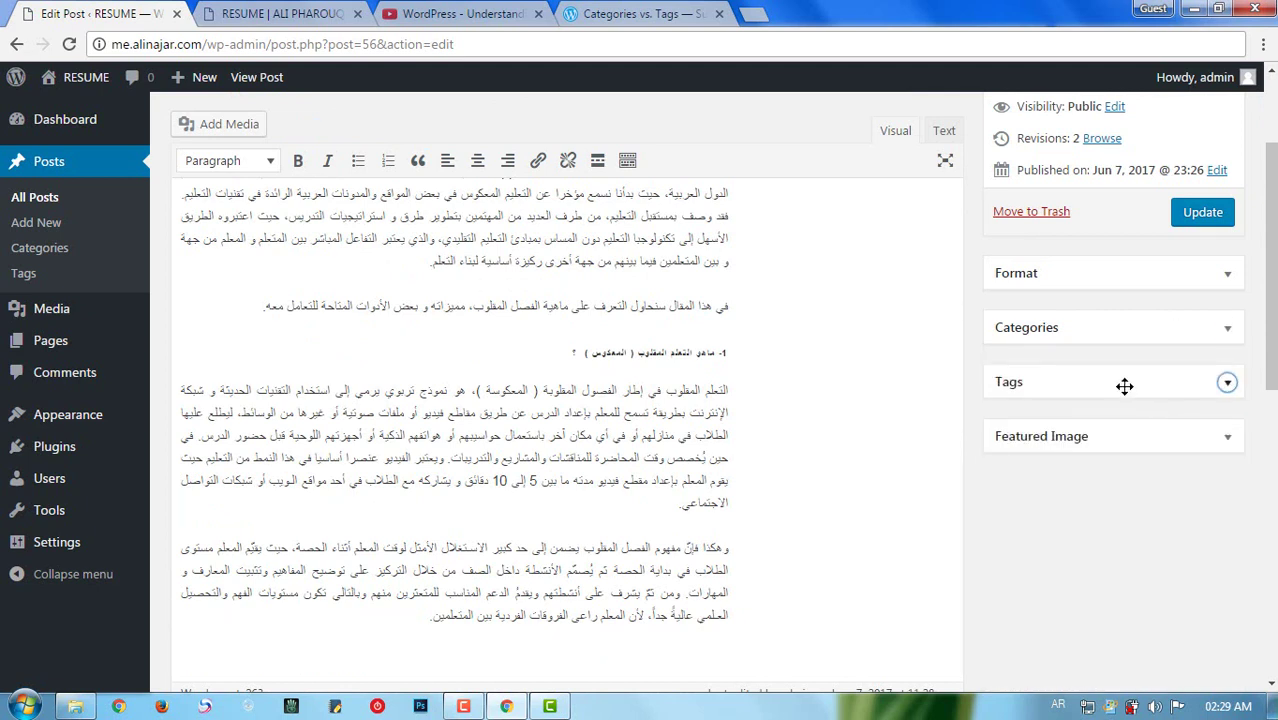
pyautogui.click(1223, 336)
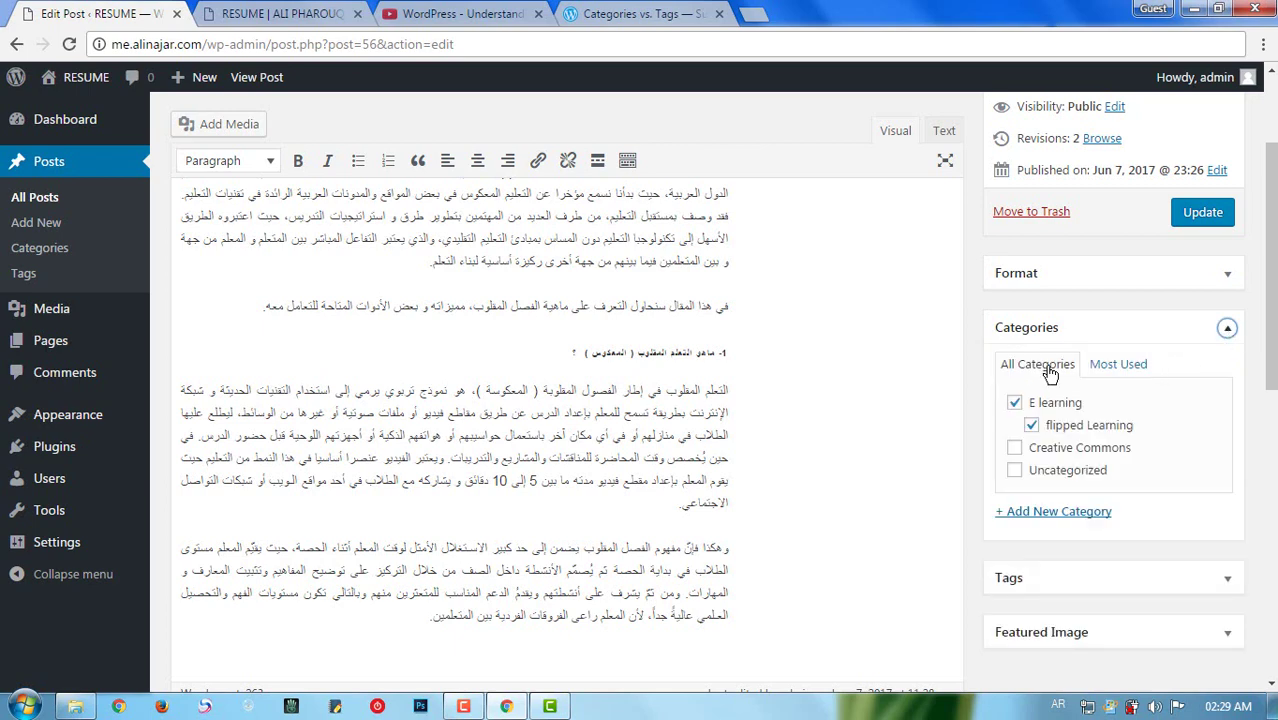
pyautogui.scroll(2, 430, 195)
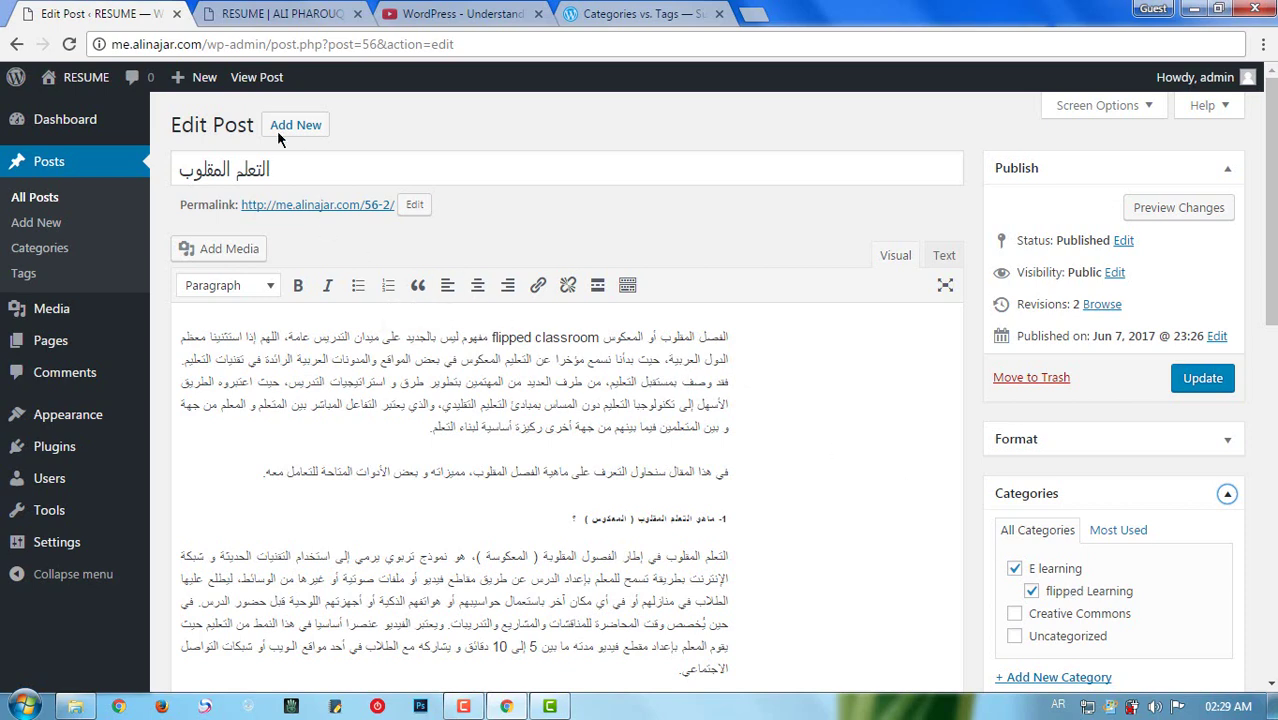
# On the live site, open the E learning category archive from the post التعلم المقلوب
pyautogui.click(296, 20)
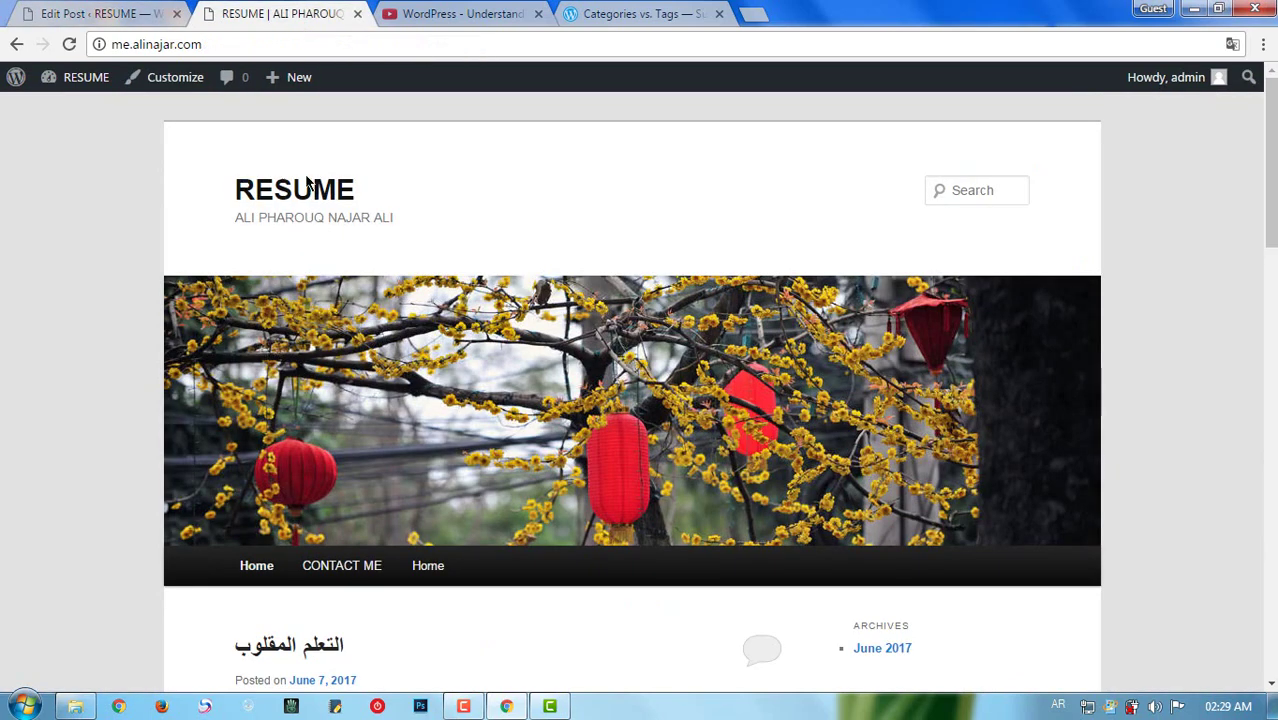
pyautogui.scroll(-1, 860, 420)
pyautogui.moveTo(1268, 238); pyautogui.dragTo(1268, 391)
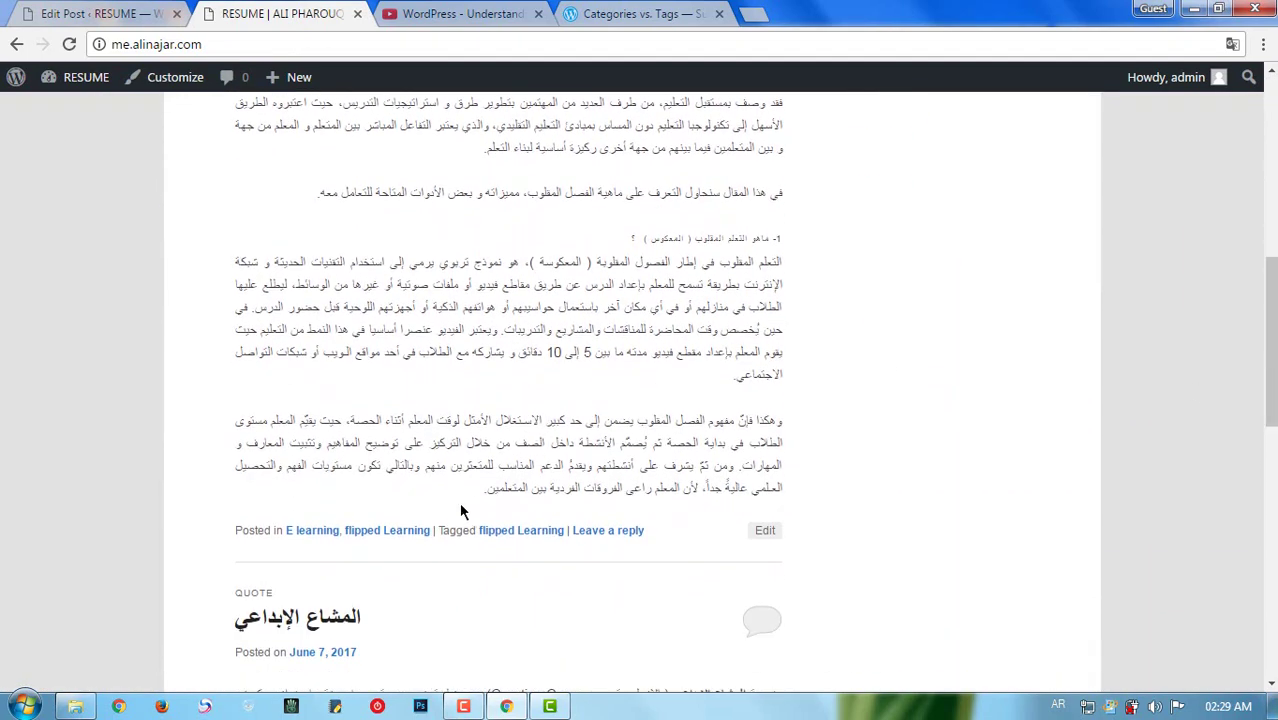
pyautogui.click(322, 542)
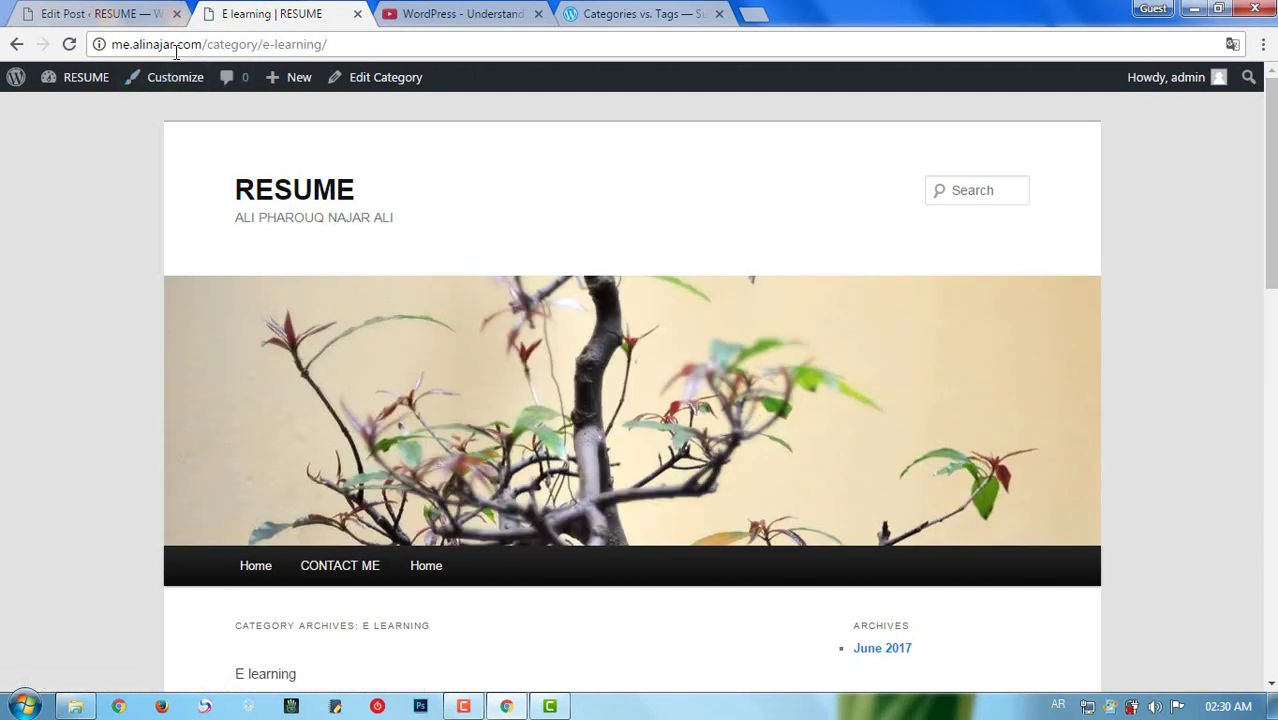
# Examine the E learning archive's web address, its listed posts and the categories and tags under each post
pyautogui.moveTo(127, 44); pyautogui.dragTo(285, 49)
pyautogui.click(214, 44)
pyautogui.click(288, 47)
pyautogui.scroll(-1, 352, 107)
pyautogui.scroll(-1, 352, 107)
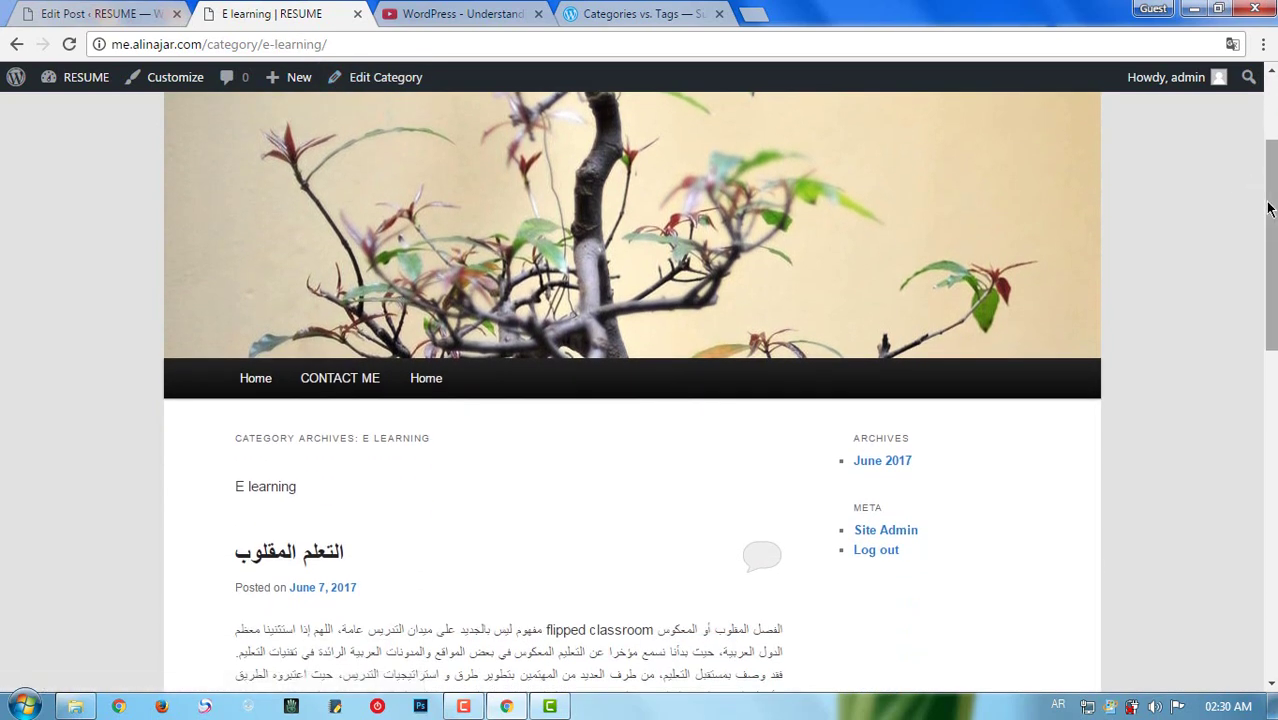
pyautogui.moveTo(1266, 233); pyautogui.dragTo(1270, 499)
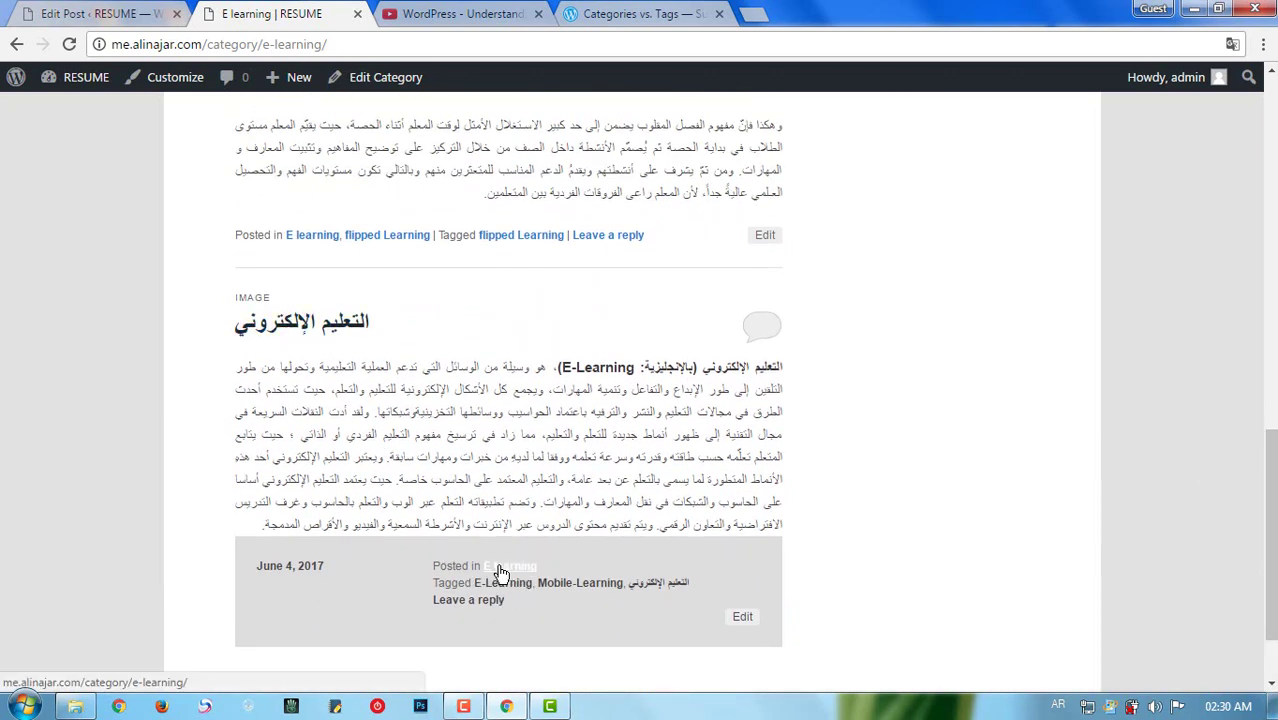
pyautogui.moveTo(1266, 499); pyautogui.dragTo(1270, 248)
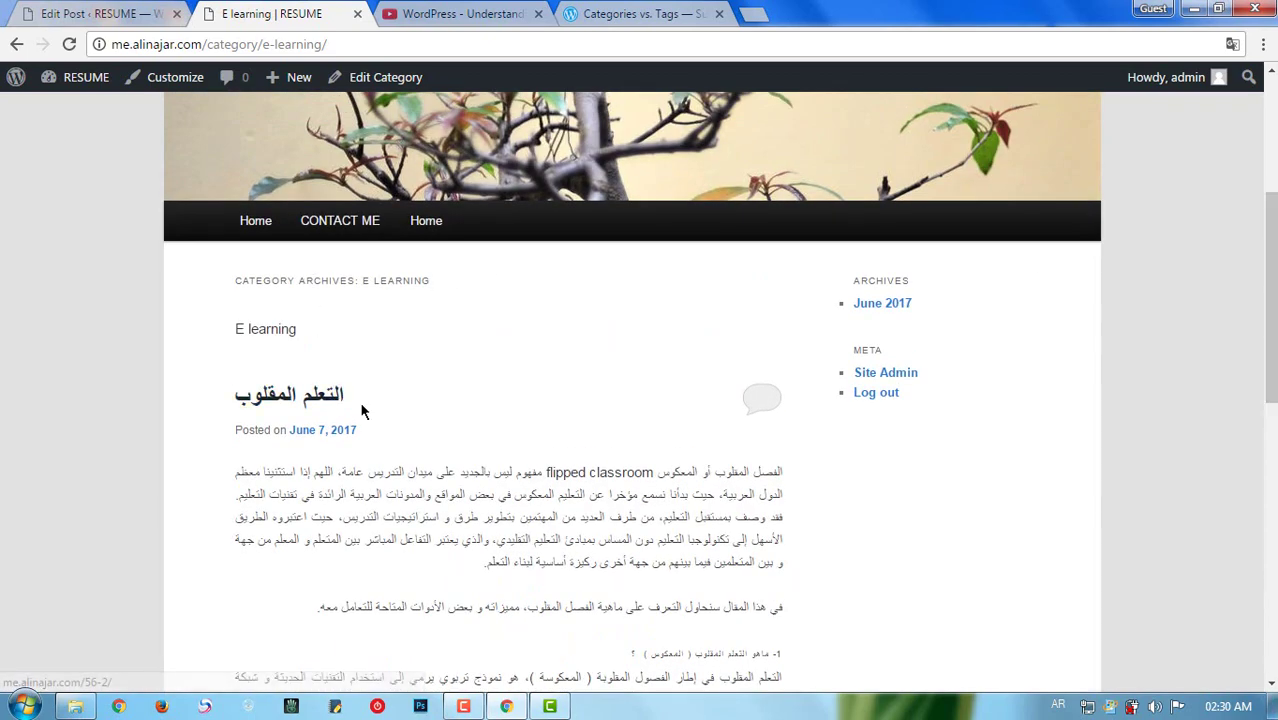
pyautogui.scroll(-3, 1268, 380)
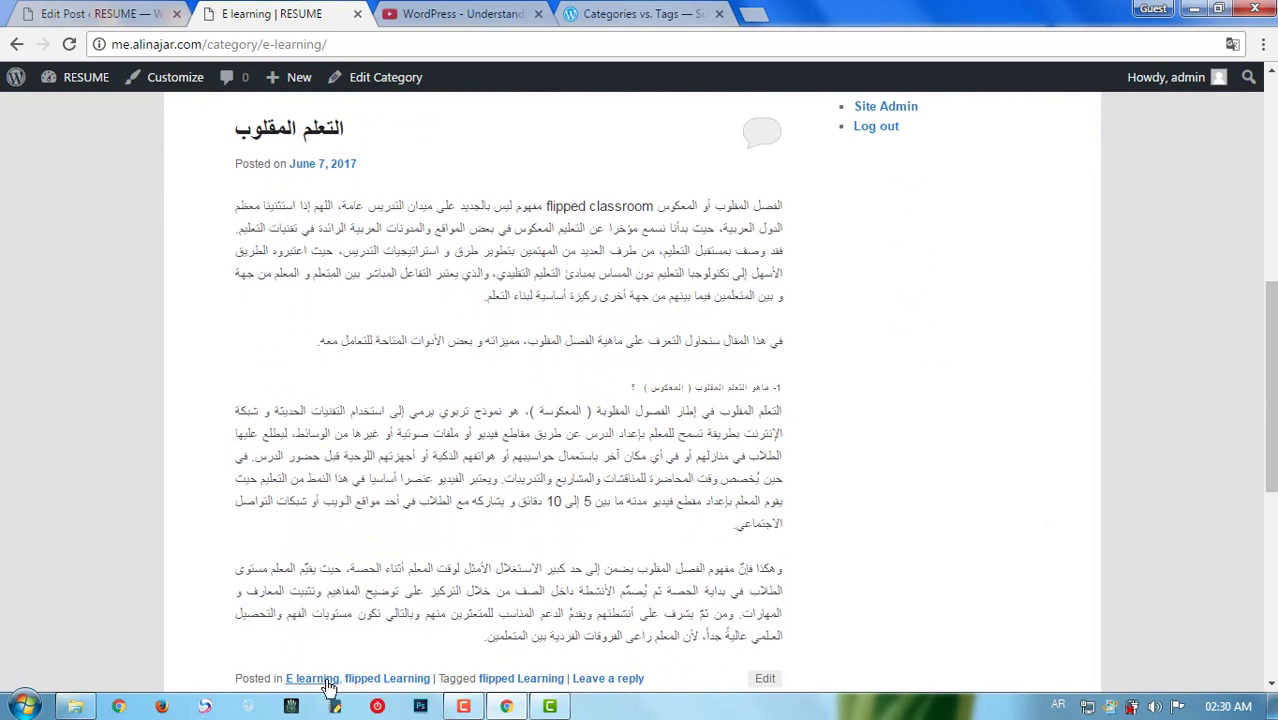
# Return to editing the post التعلم المقلوب, view its most used categories and review the fields for adding a new category with a parent
pyautogui.click(118, 20)
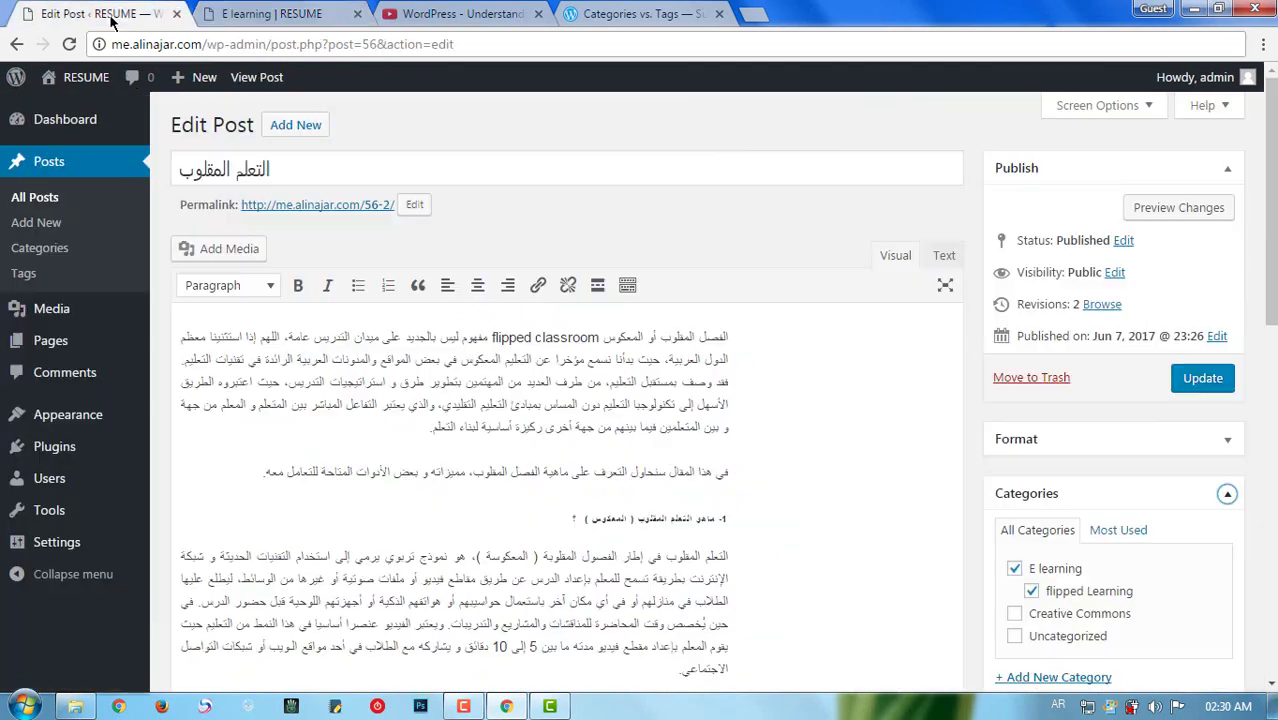
pyautogui.scroll(-2, 1270, 300)
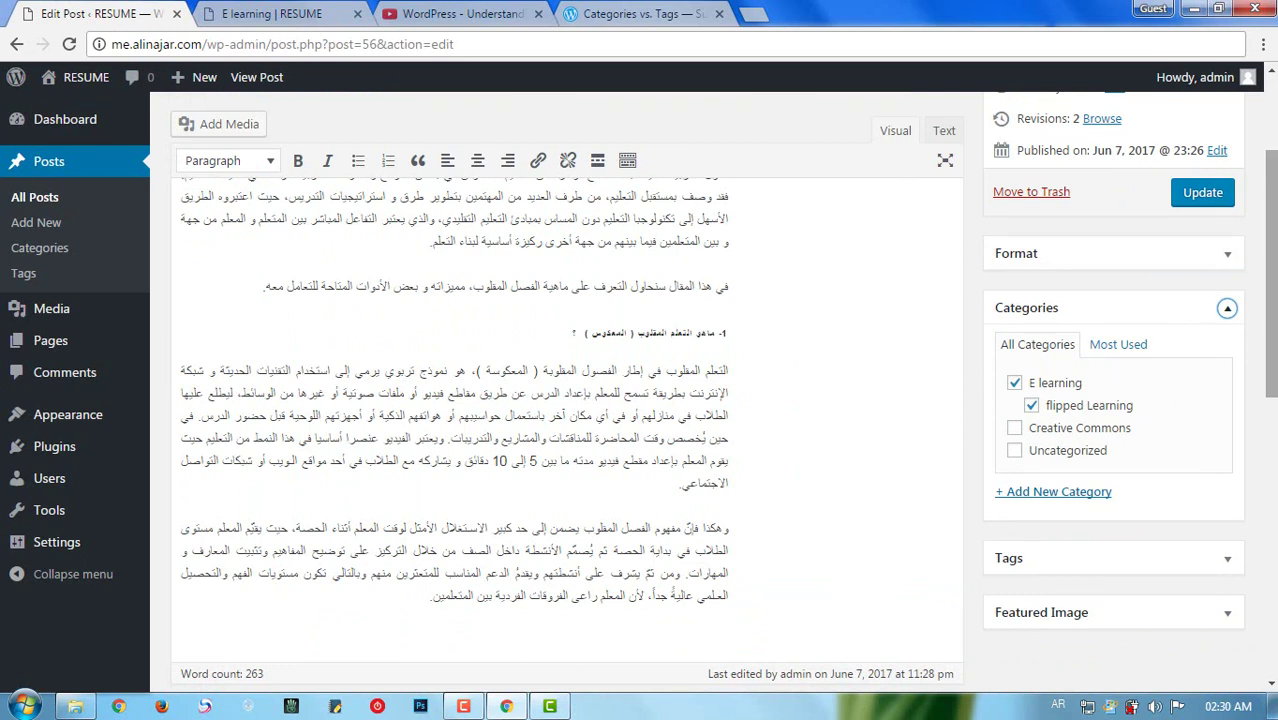
pyautogui.click(1117, 345)
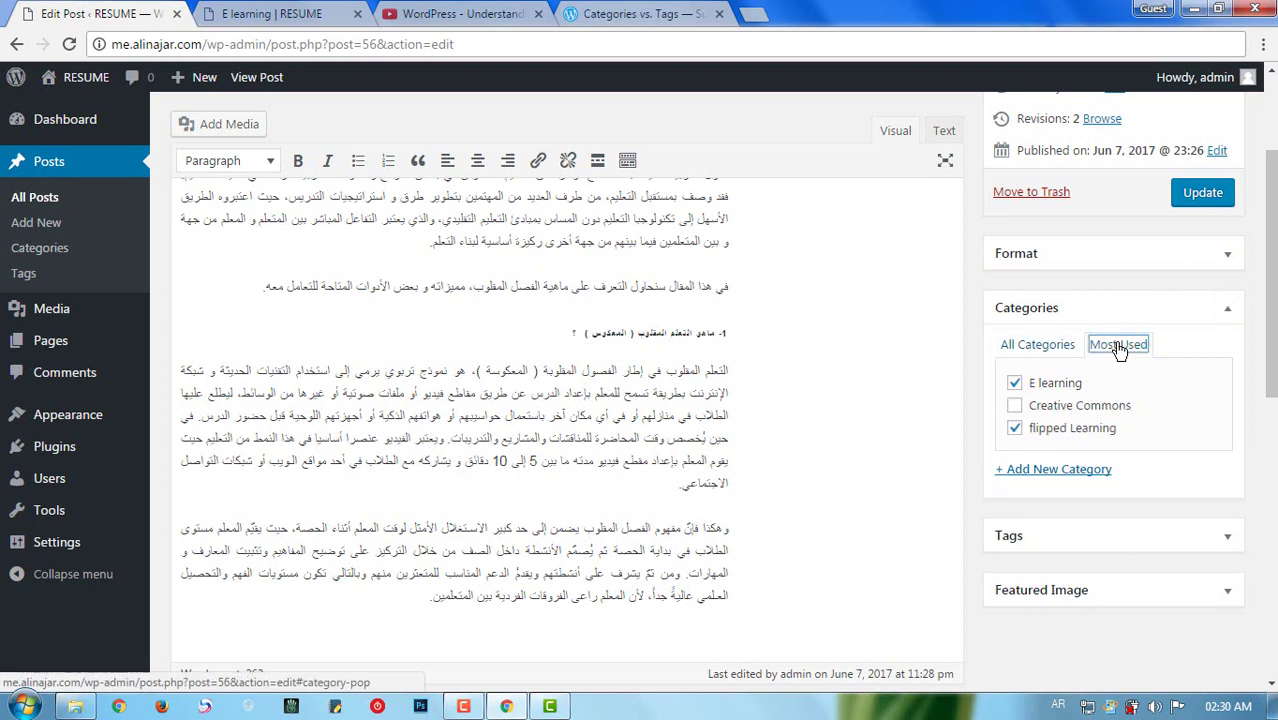
pyautogui.click(1078, 481)
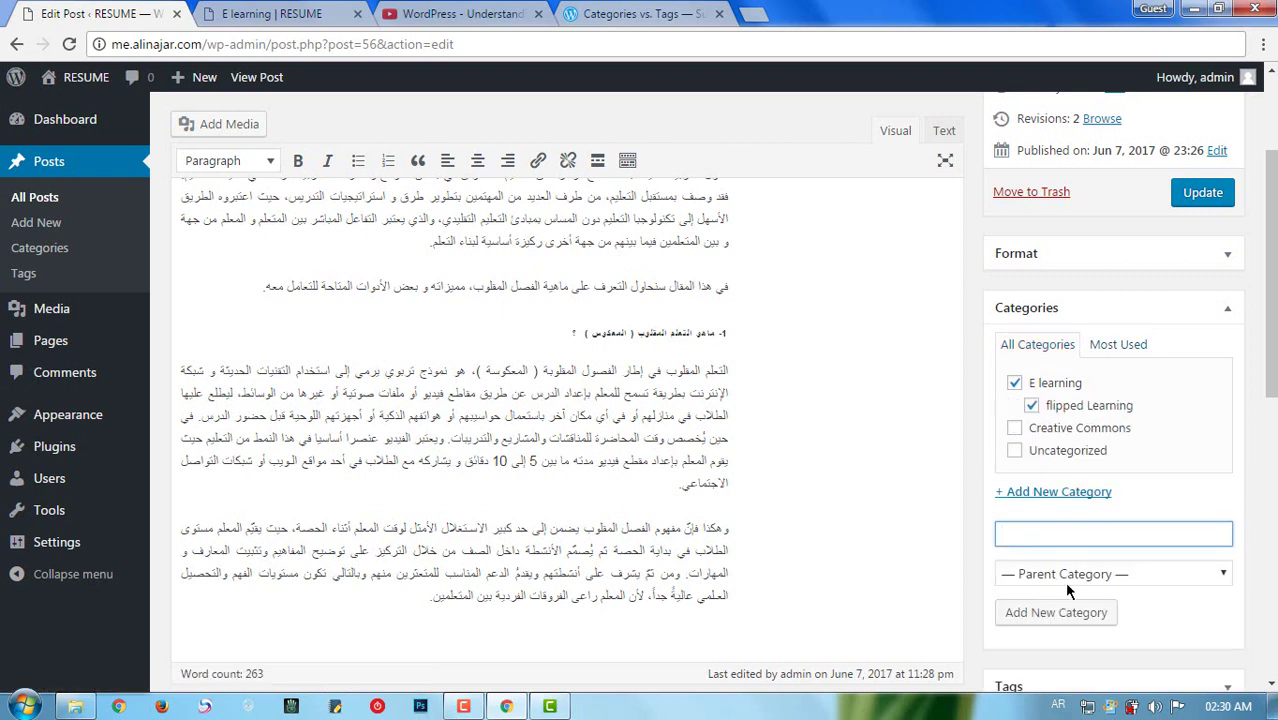
pyautogui.click(1064, 575)
pyautogui.click(913, 486)
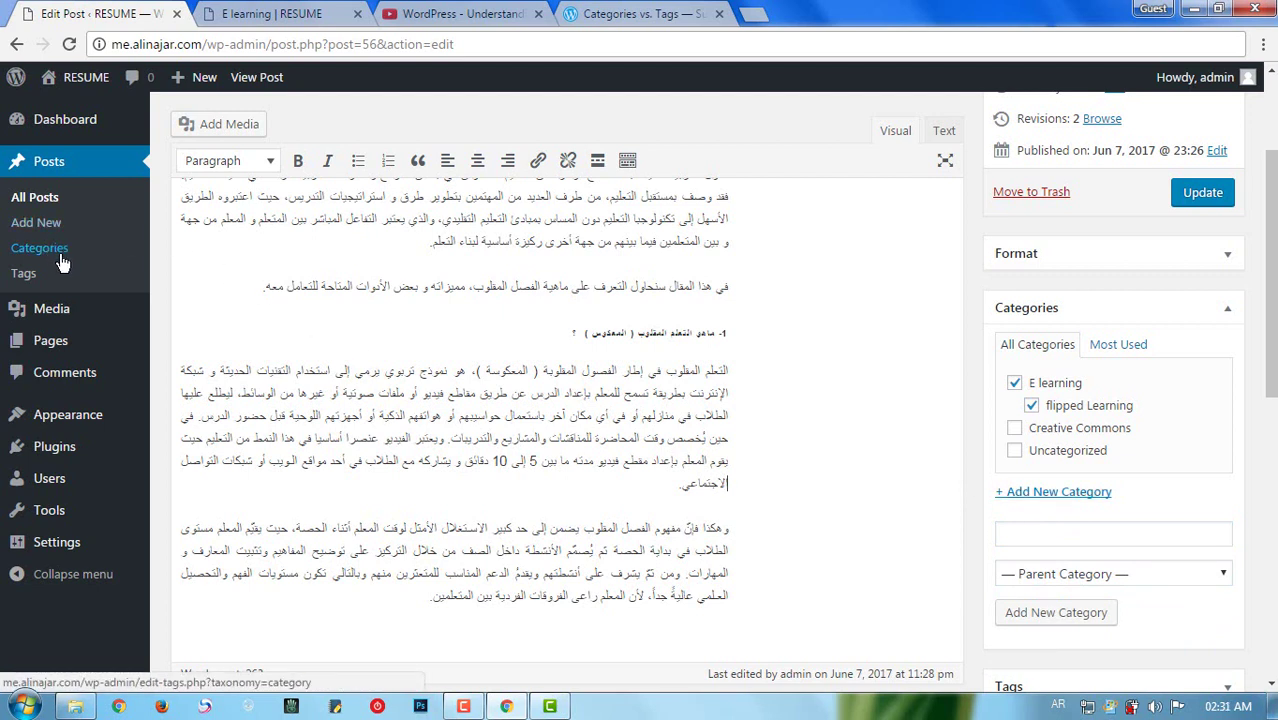
# Open the site's Tags management page and review the Name, Slug and Description fields for adding a tag
pyautogui.click(30, 276)
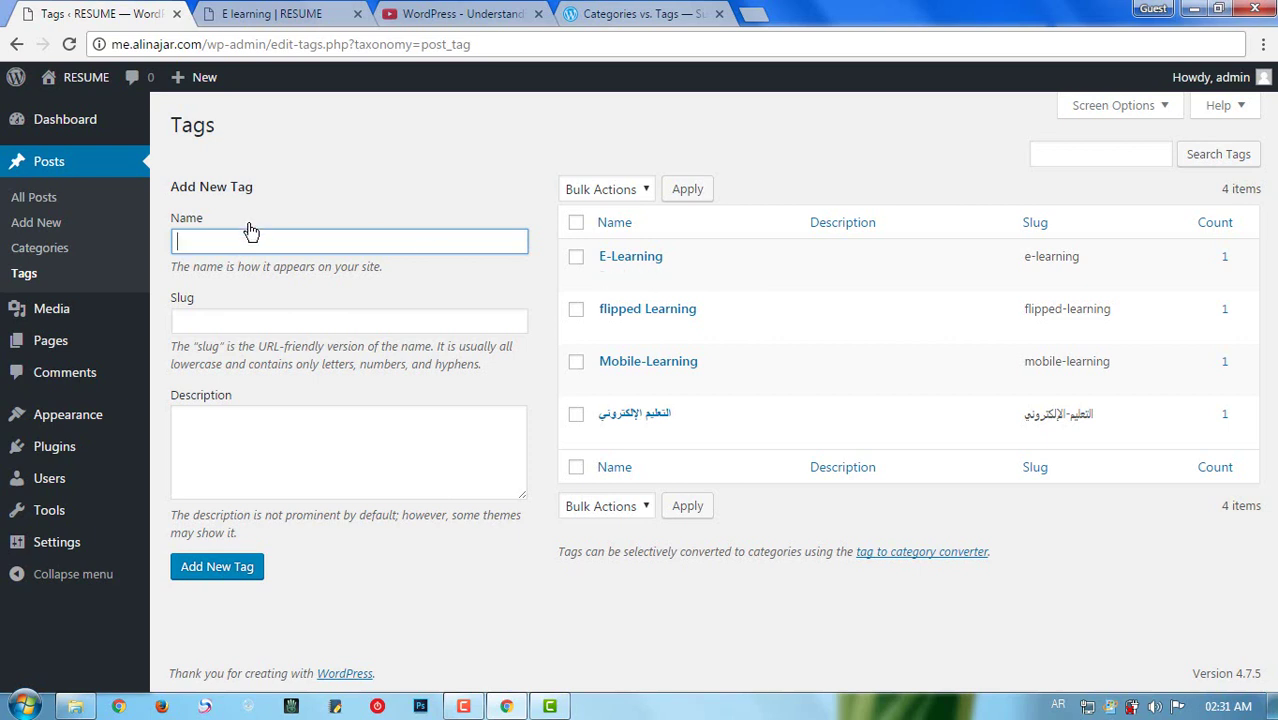
pyautogui.click(228, 314)
pyautogui.click(245, 413)
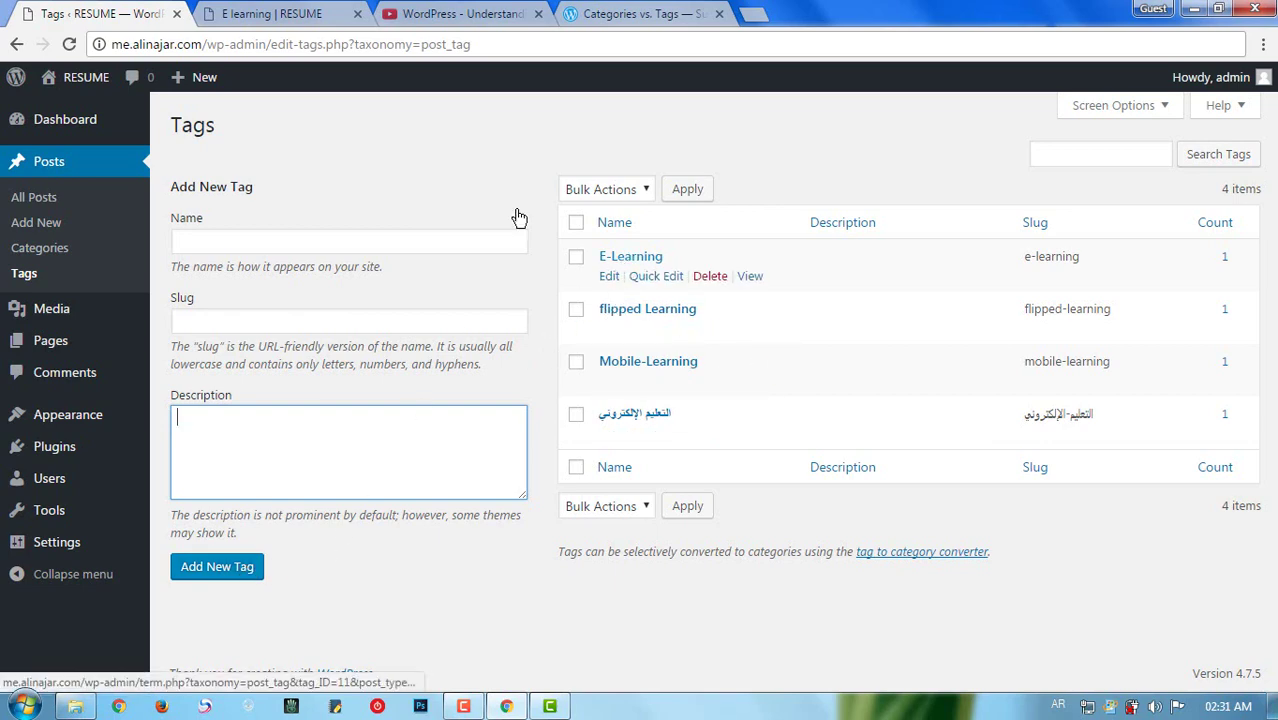
# From the live site's home page, open the flipped Learning tag archive via the post التعلم المقلوب and examine its contents
pyautogui.click(278, 14)
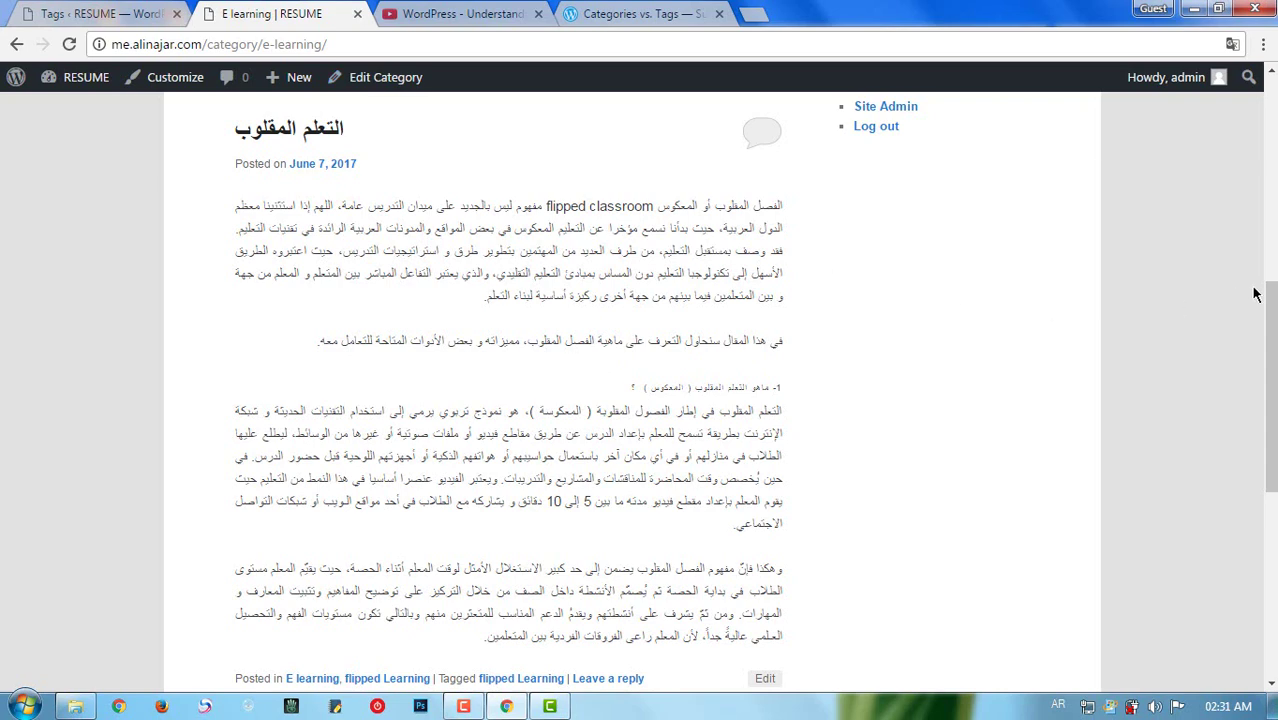
pyautogui.scroll(5, 1256, 293)
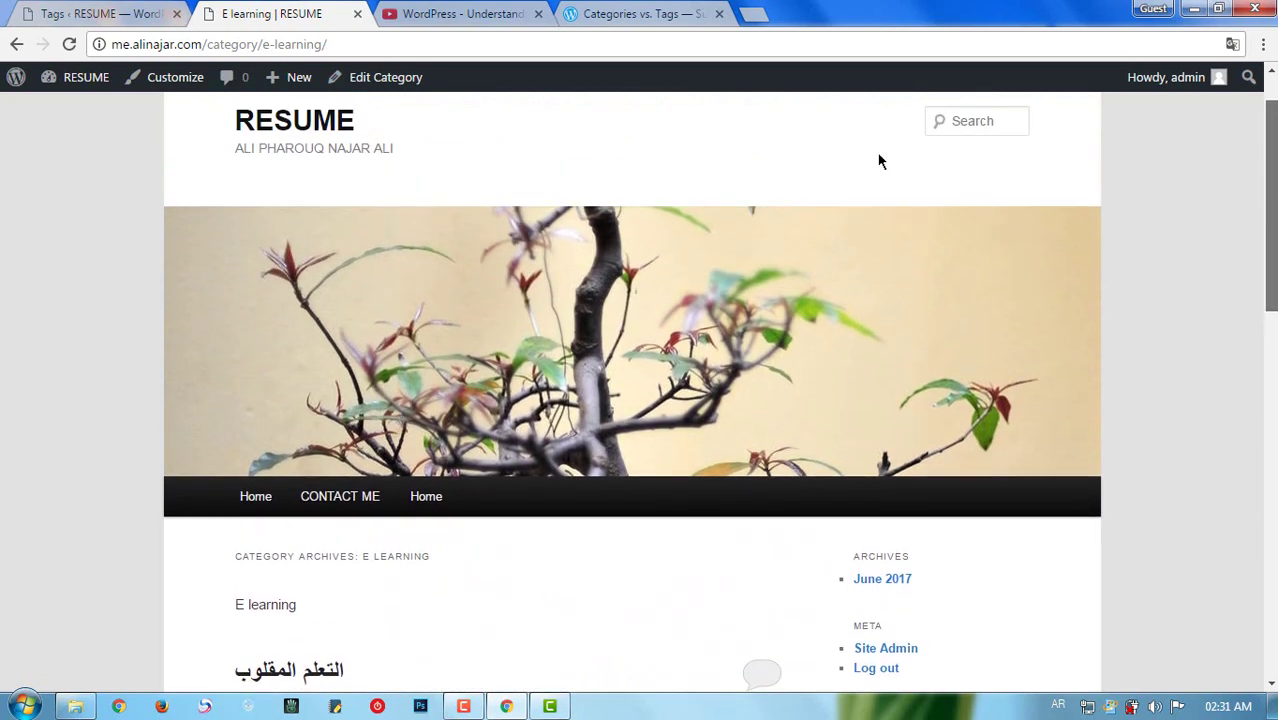
pyautogui.click(338, 125)
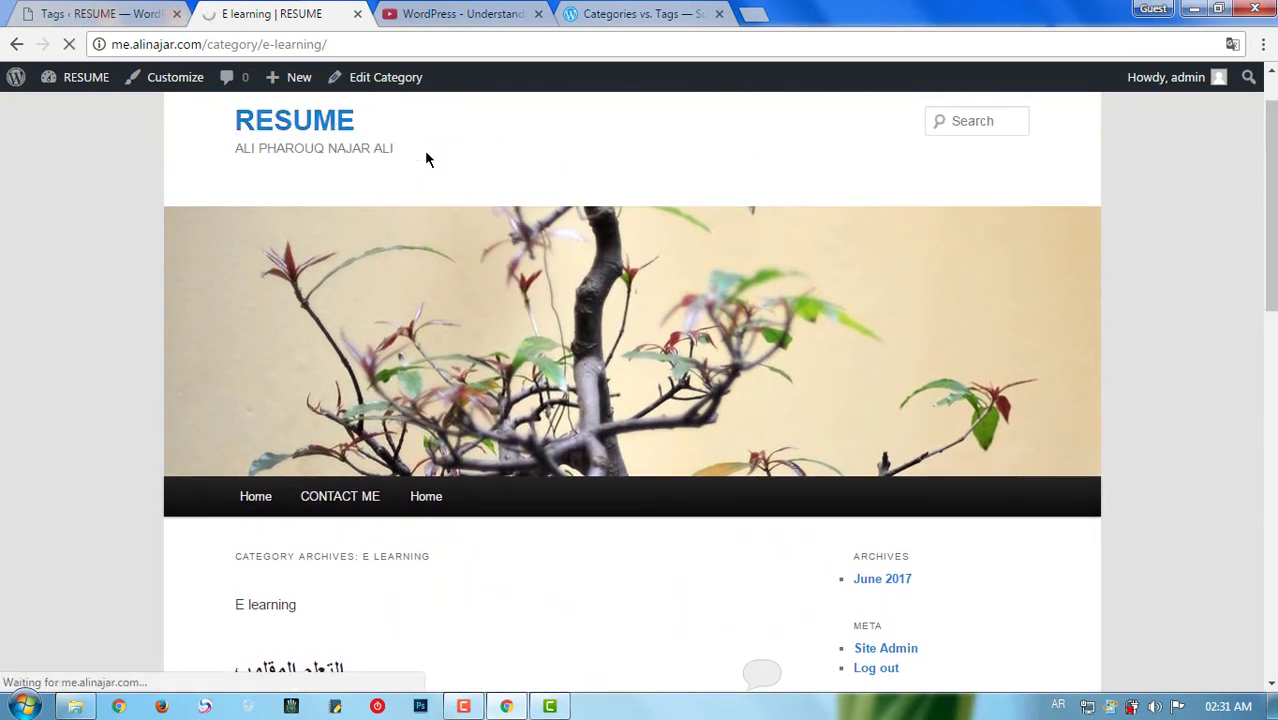
pyautogui.scroll(-4, 1268, 230)
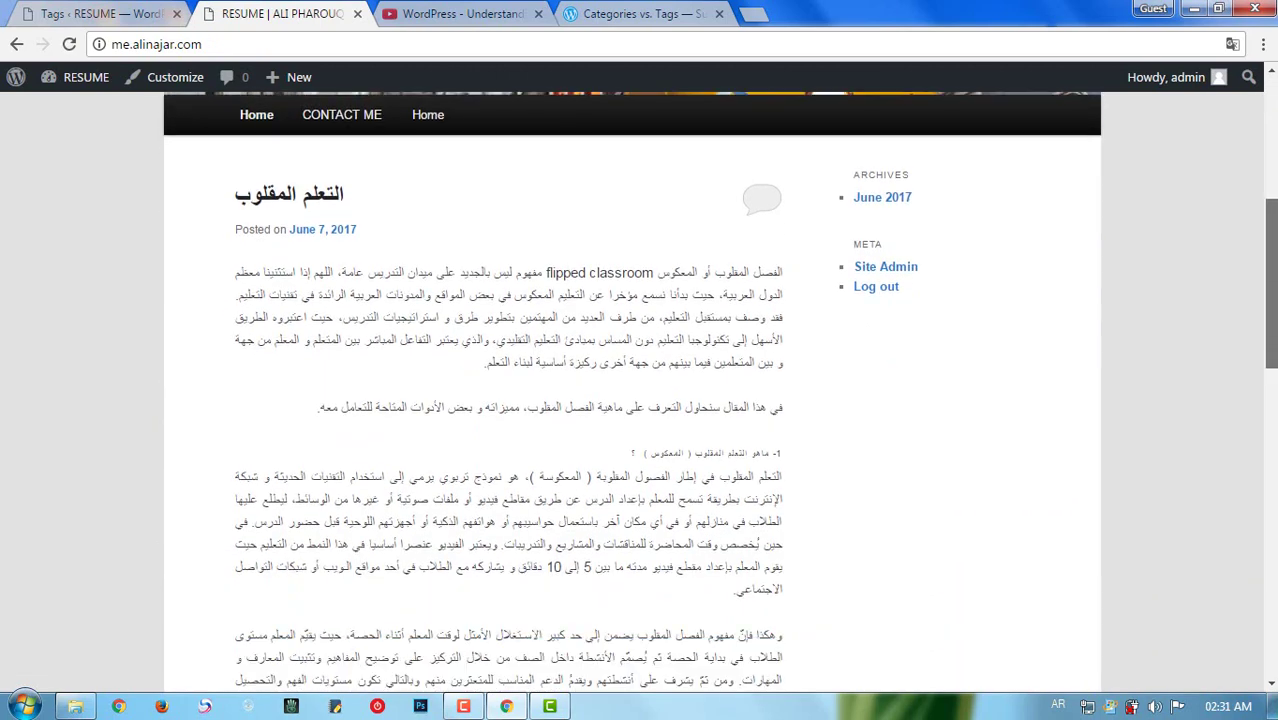
pyautogui.scroll(-2, 508, 390)
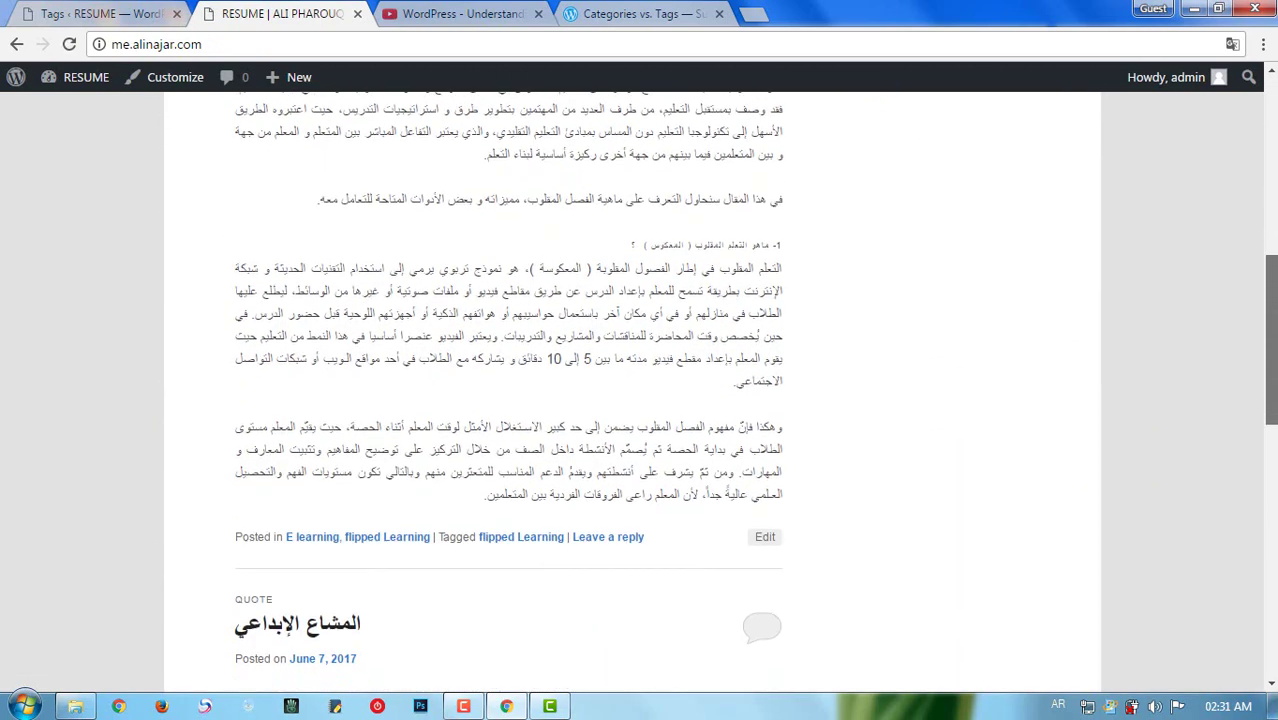
pyautogui.click(517, 514)
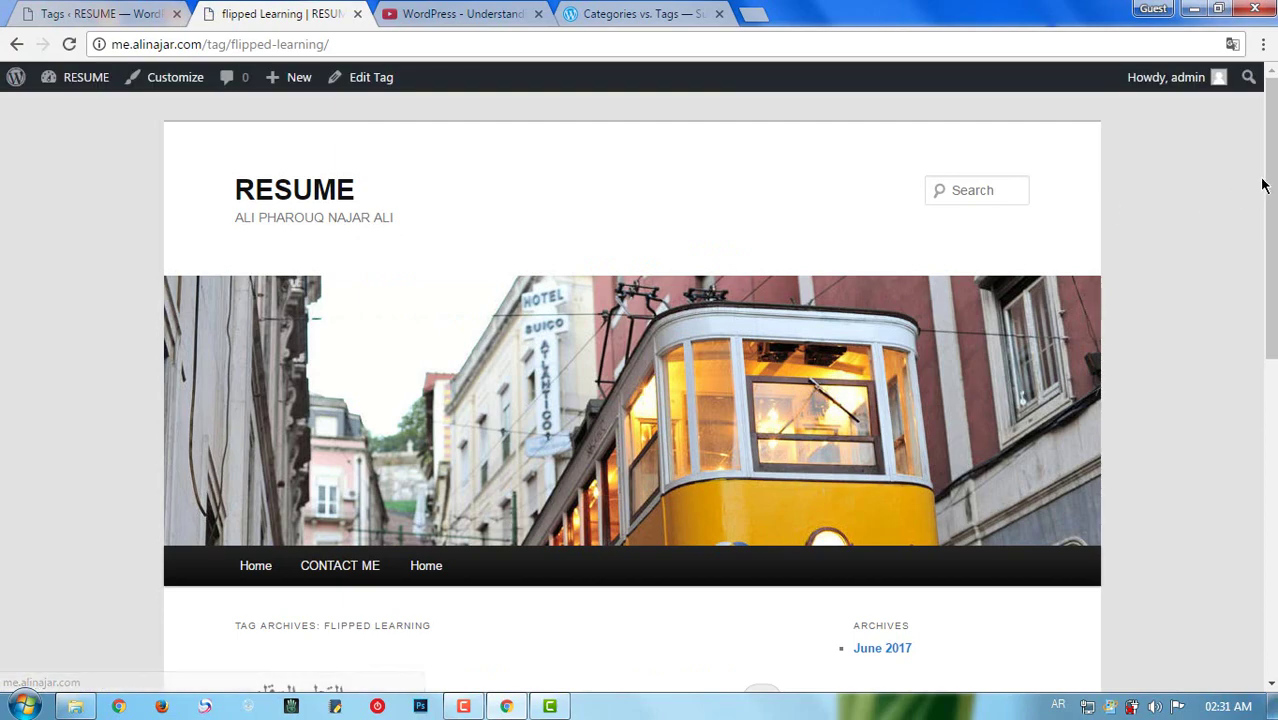
pyautogui.moveTo(1262, 185); pyautogui.dragTo(1262, 394)
pyautogui.scroll(-3, 1262, 394)
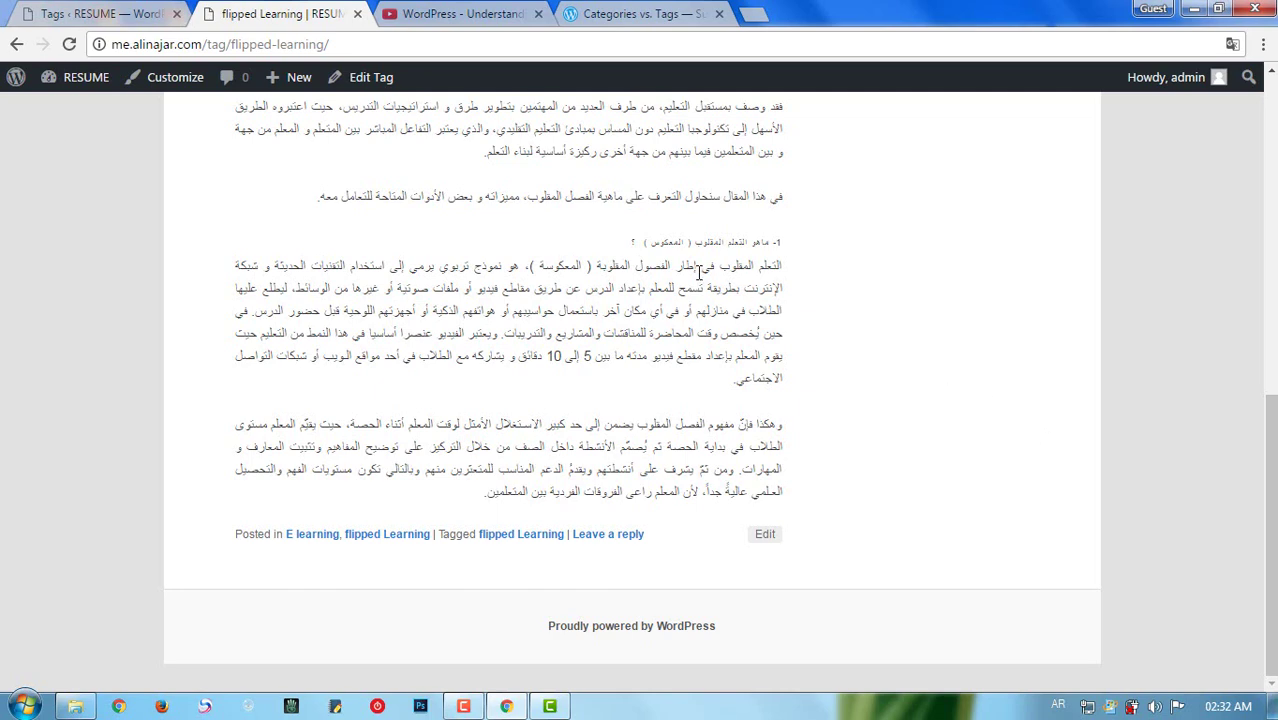
# Review the Frequently Asked Questions in the Categories vs. Tags support article, then return to the Tags management page
pyautogui.click(634, 14)
pyautogui.scroll(-1, 610, 358)
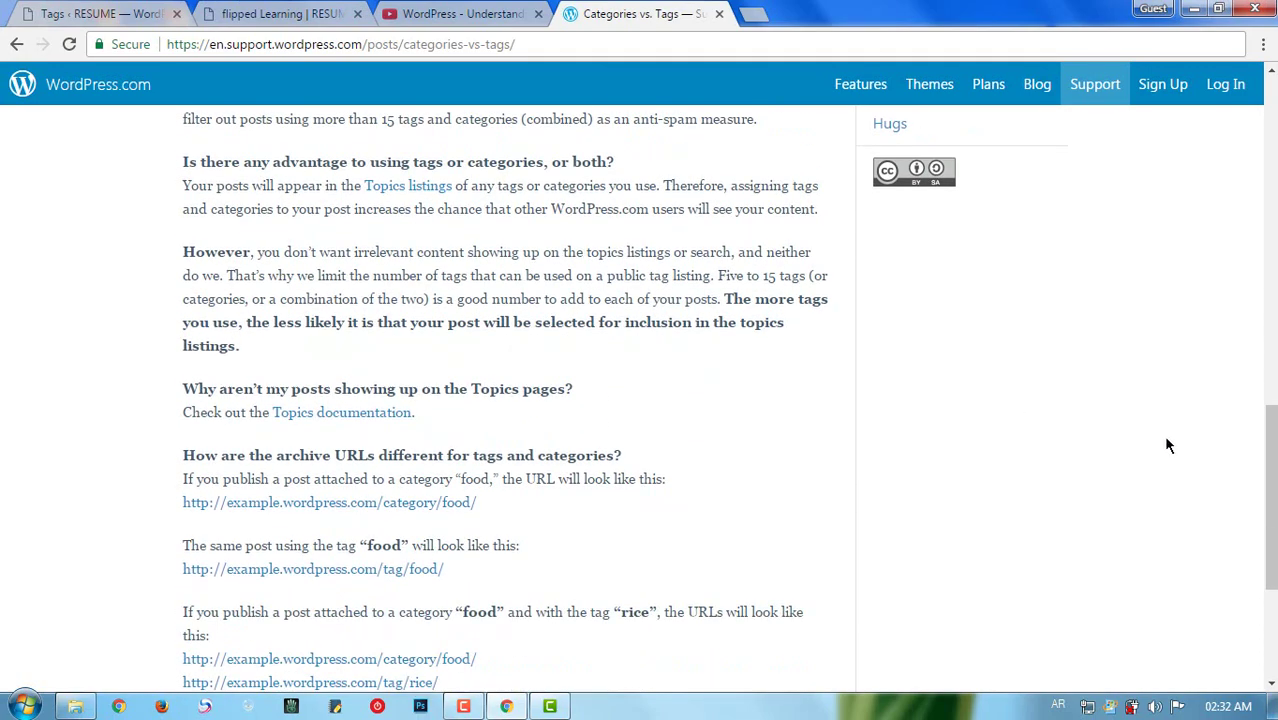
pyautogui.moveTo(1272, 469); pyautogui.dragTo(1270, 355)
pyautogui.moveTo(1270, 362); pyautogui.dragTo(1272, 388)
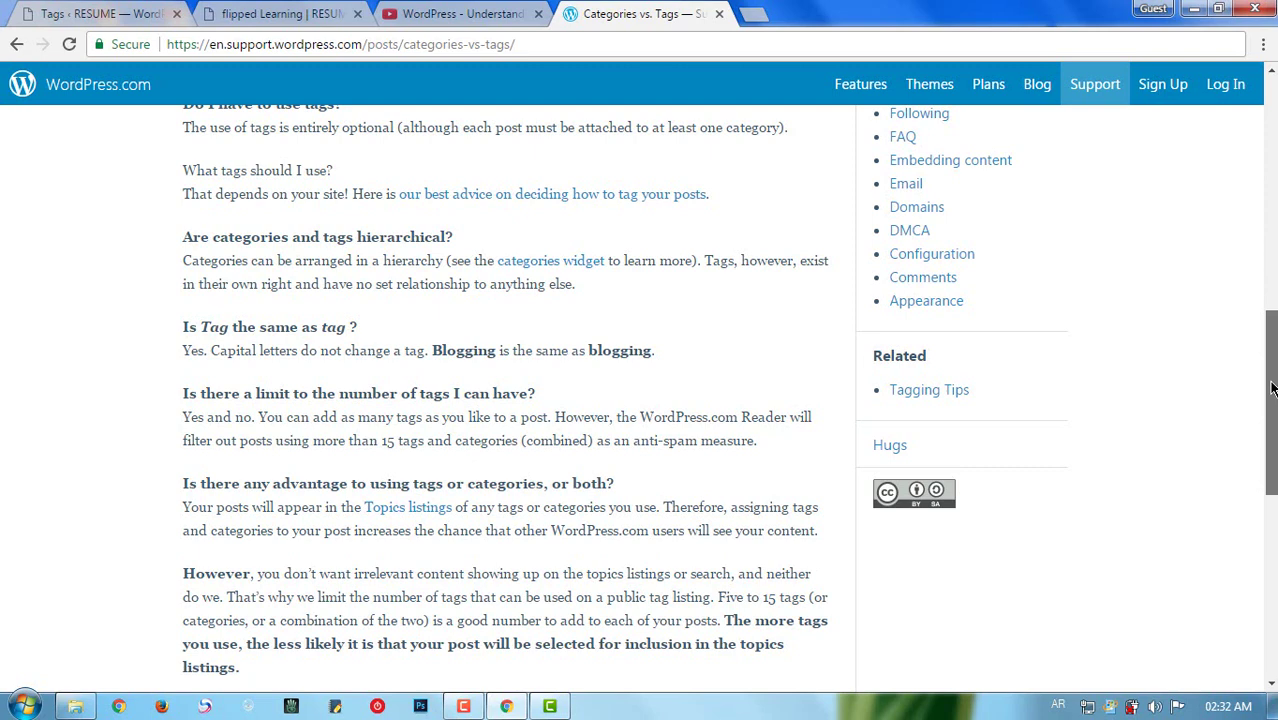
pyautogui.moveTo(1271, 388); pyautogui.dragTo(1271, 346)
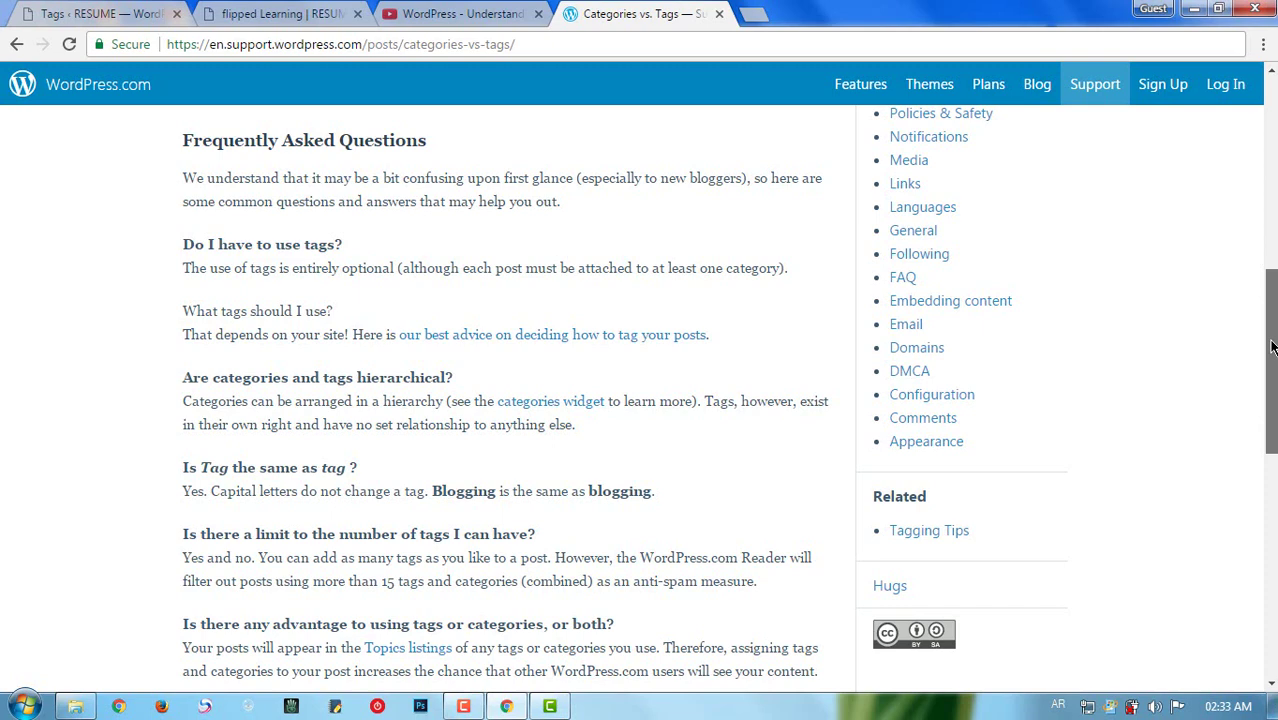
pyautogui.moveTo(1271, 346); pyautogui.dragTo(1271, 349)
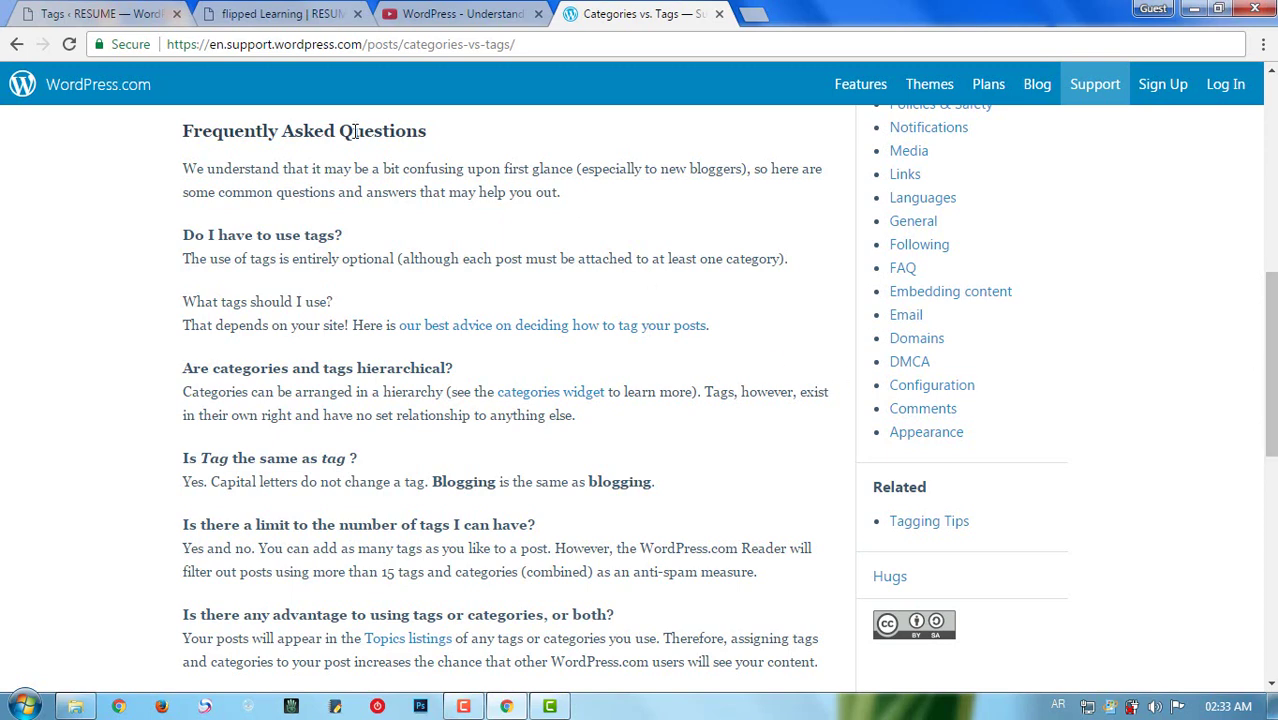
pyautogui.click(103, 12)
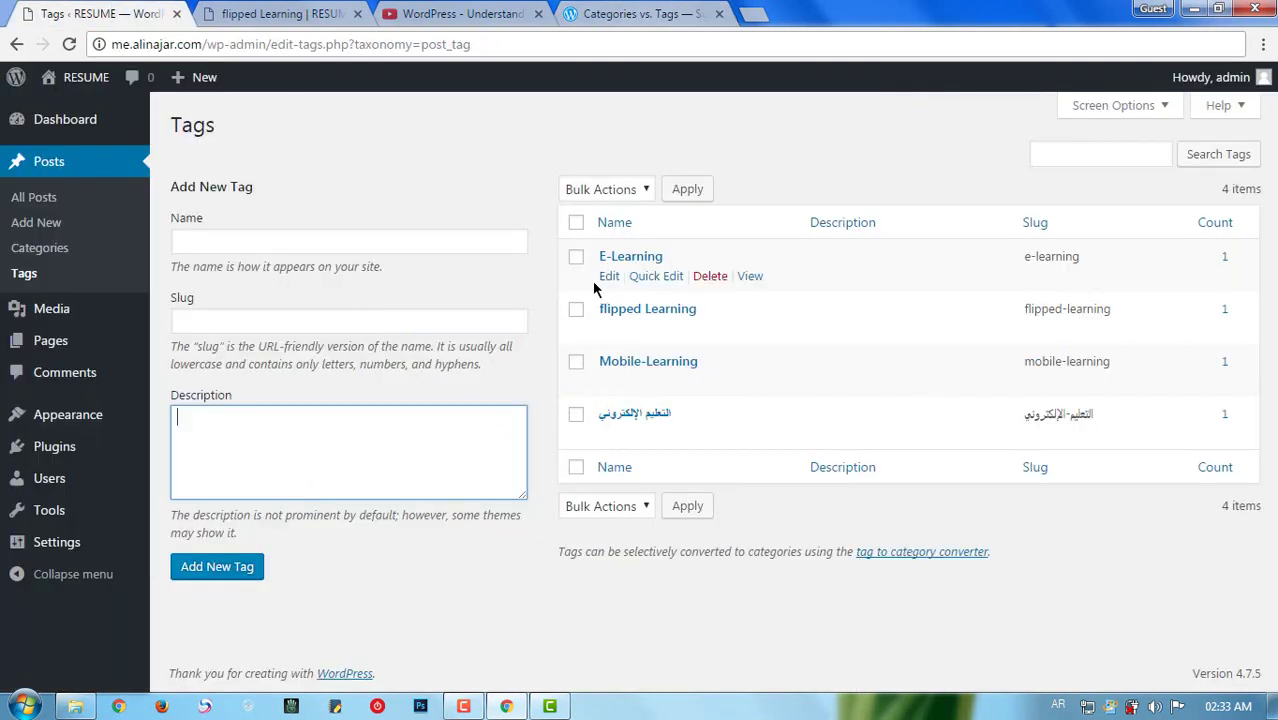